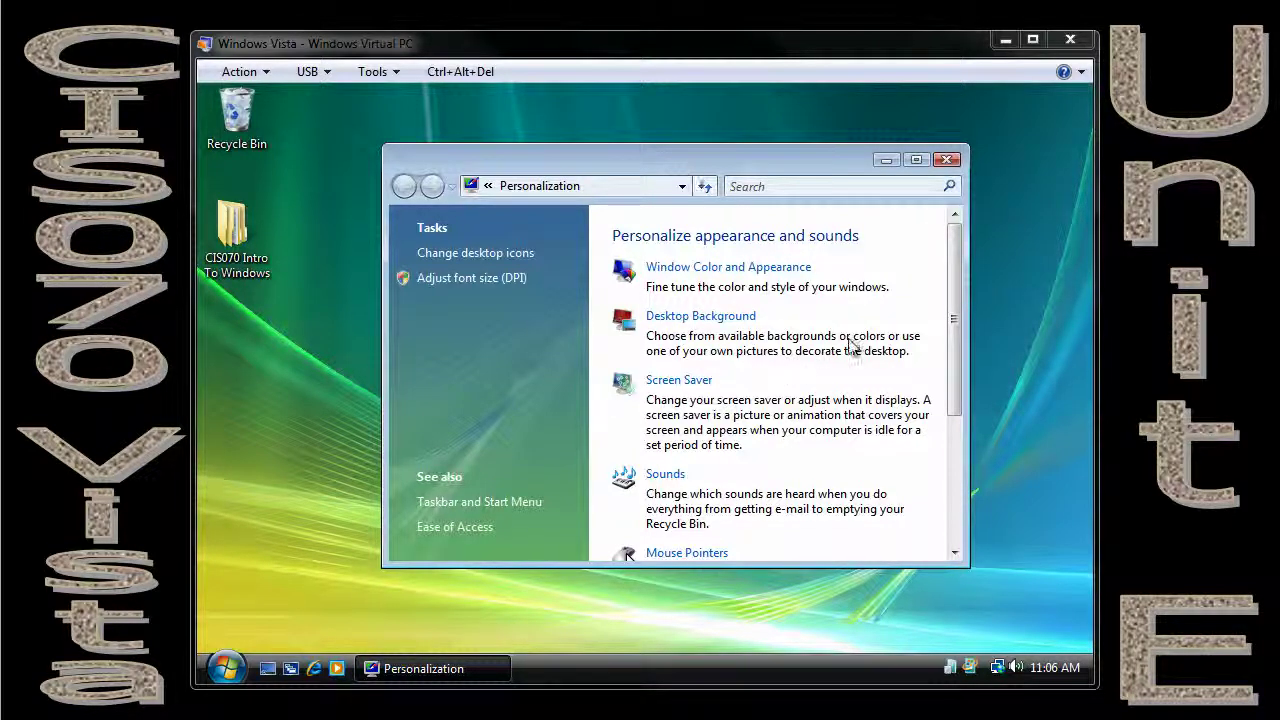
- Open the theme settings from Personalization, compare the Windows Classic and Windows Vista samples, and apply the Windows Classic theme
{"action": "left_click_drag", "start_coordinate": [968, 355], "coordinate": [967, 470]}
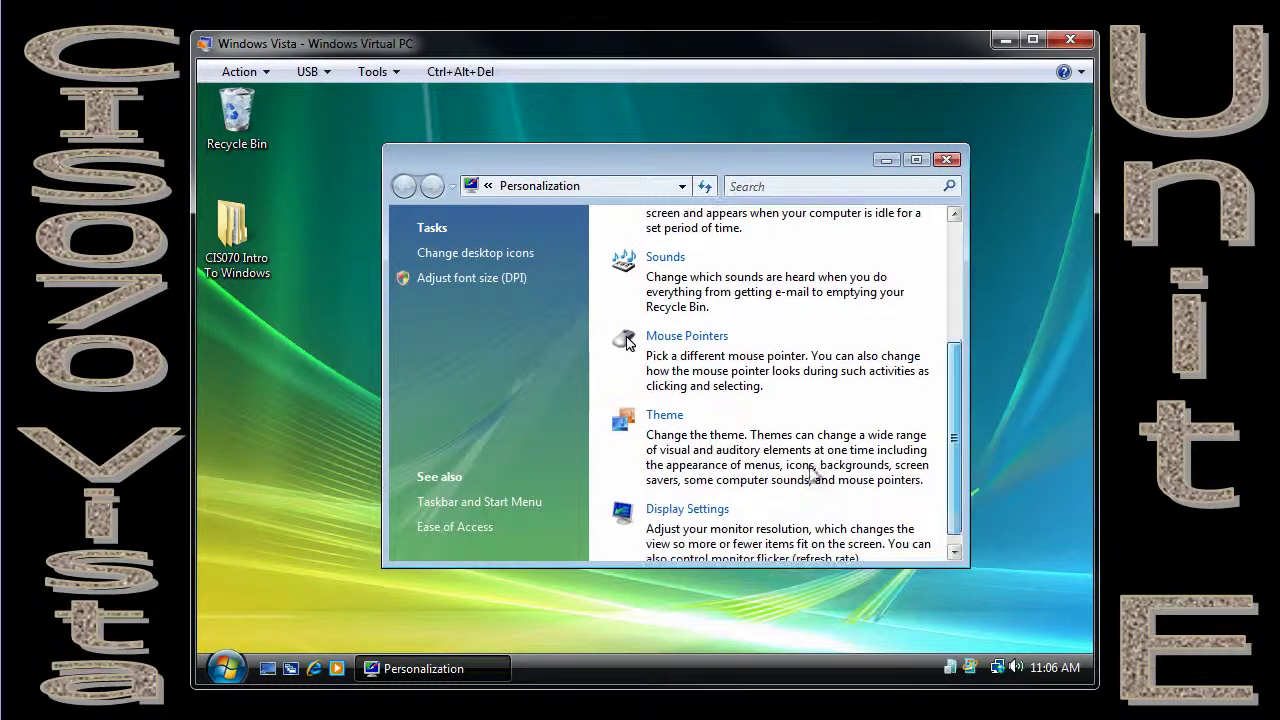
{"action": "left_click", "coordinate": [667, 418]}
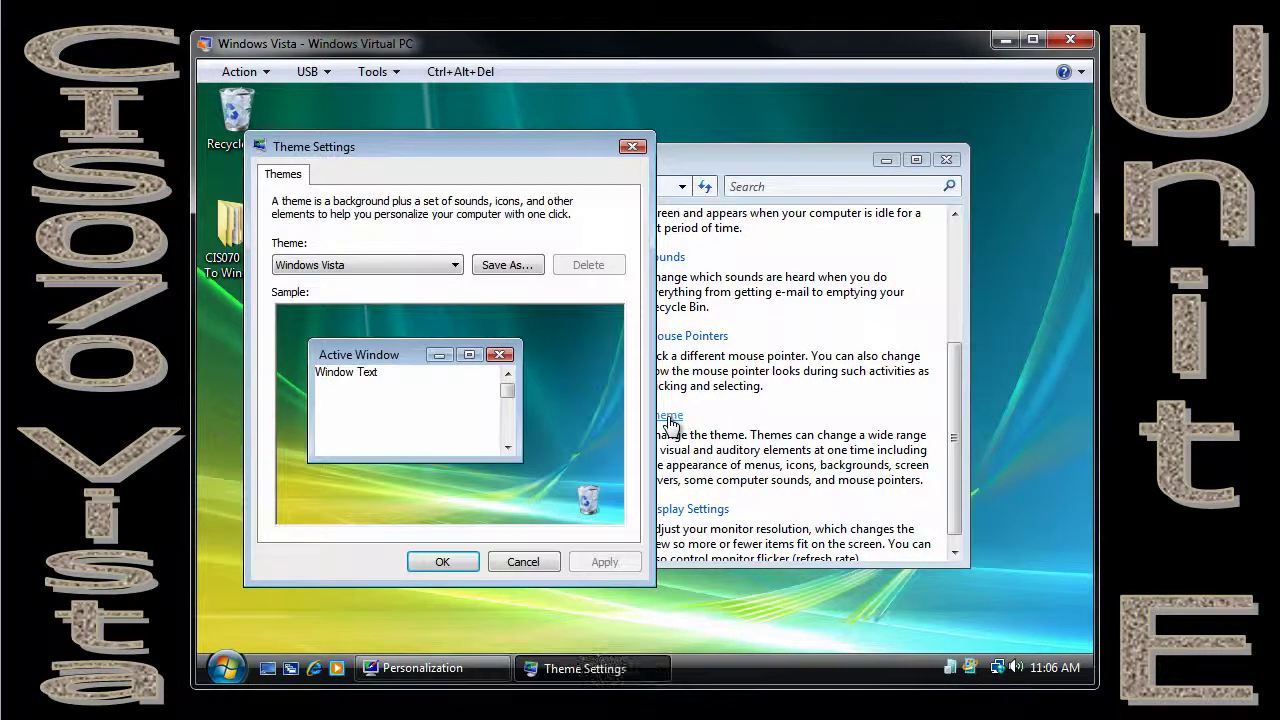
{"action": "left_click_drag", "start_coordinate": [478, 144], "coordinate": [562, 130]}
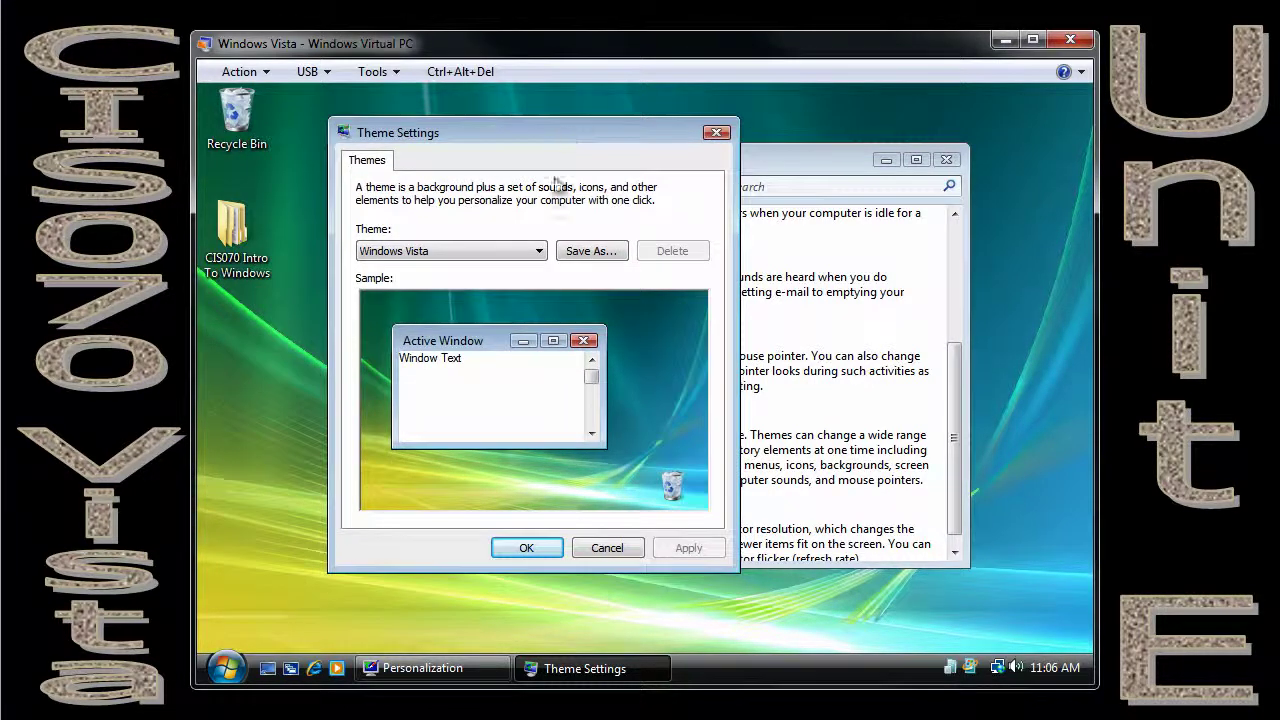
{"action": "left_click", "coordinate": [541, 253]}
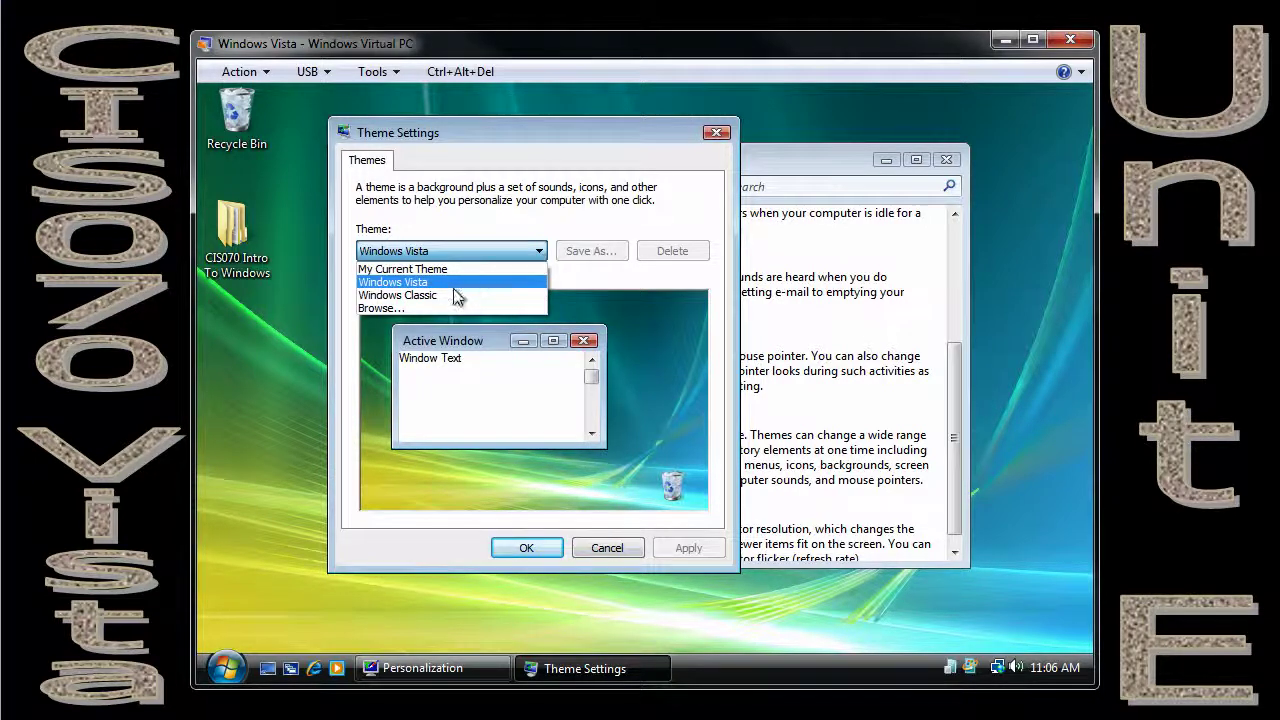
{"action": "left_click", "coordinate": [431, 297]}
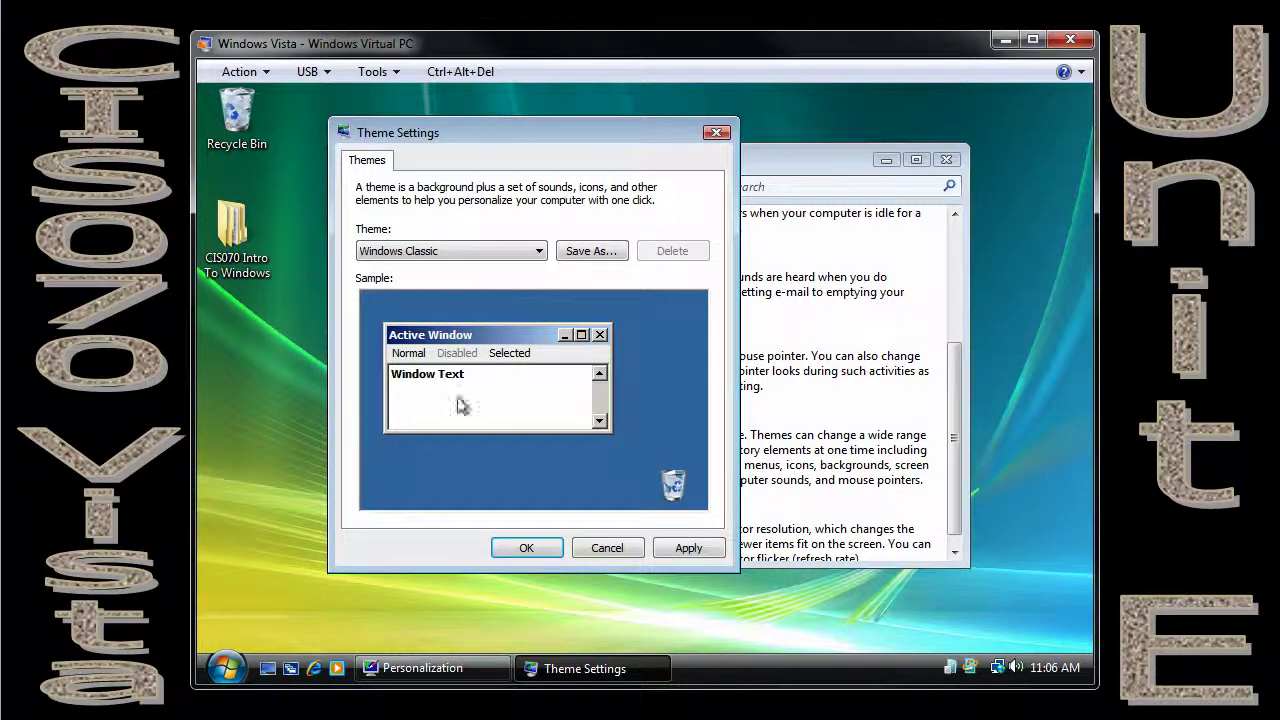
{"action": "left_click", "coordinate": [539, 251]}
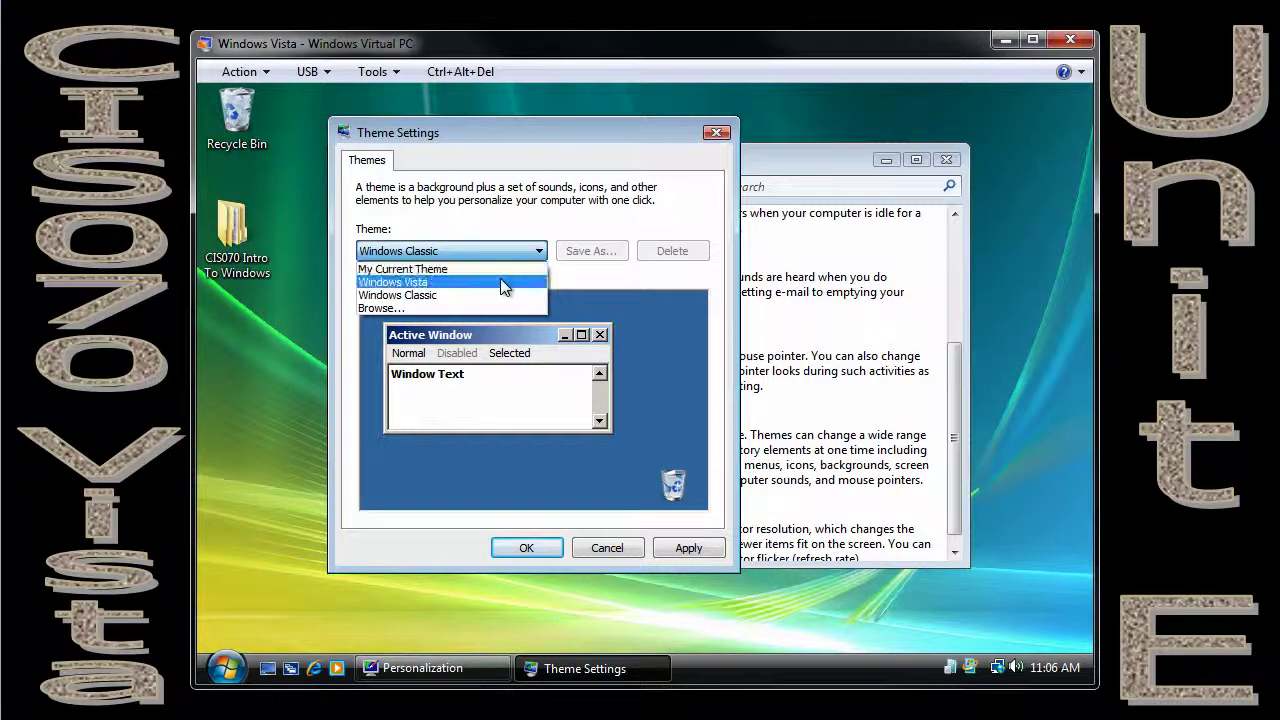
{"action": "left_click", "coordinate": [502, 283]}
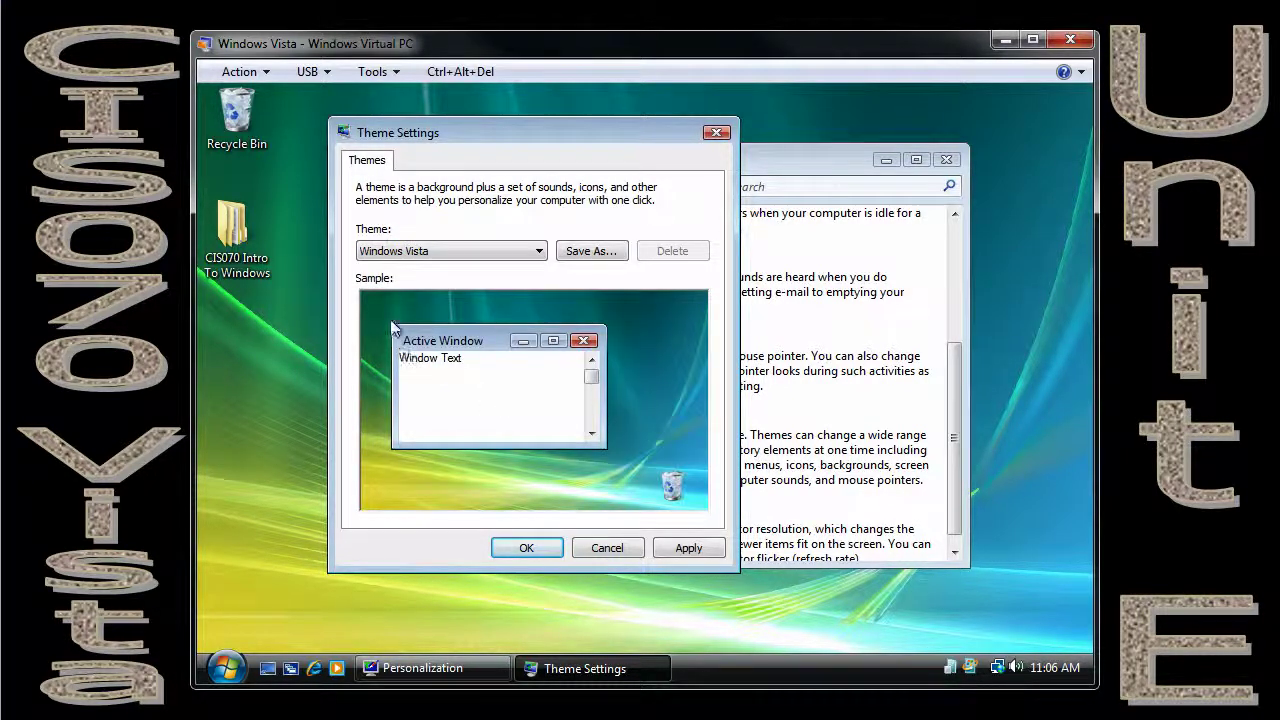
{"action": "left_click", "coordinate": [539, 253]}
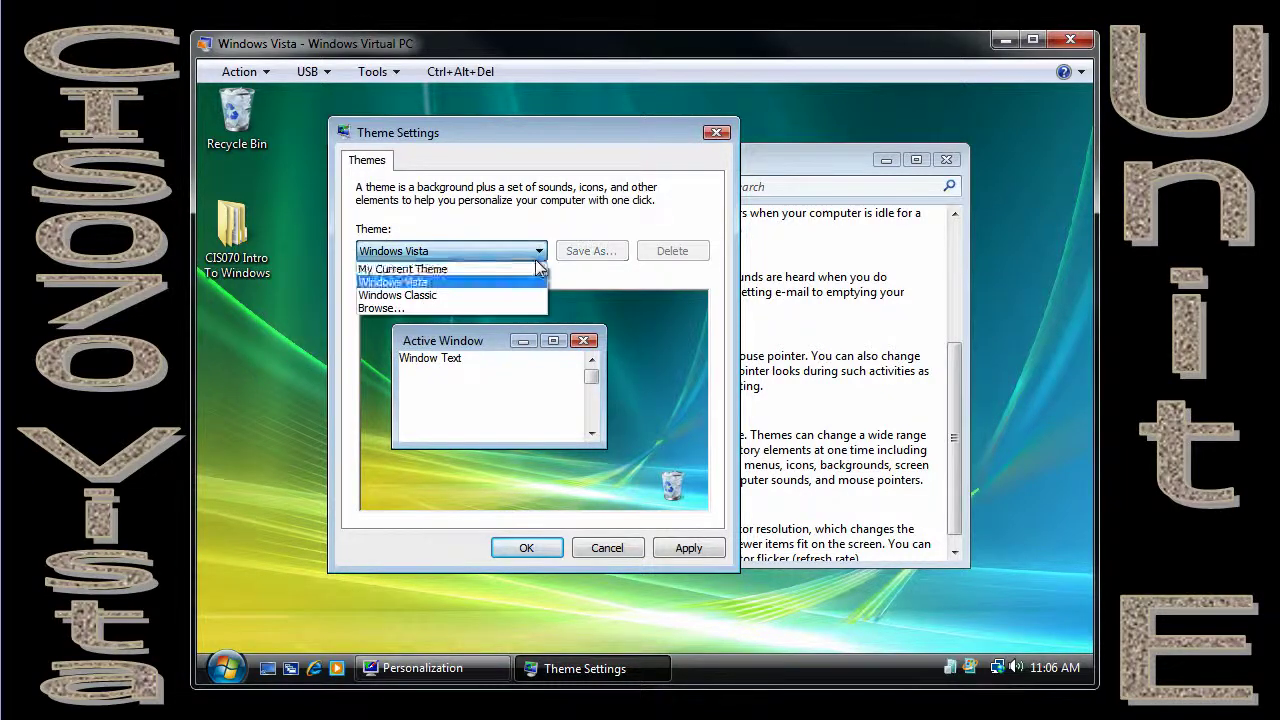
{"action": "left_click", "coordinate": [479, 295]}
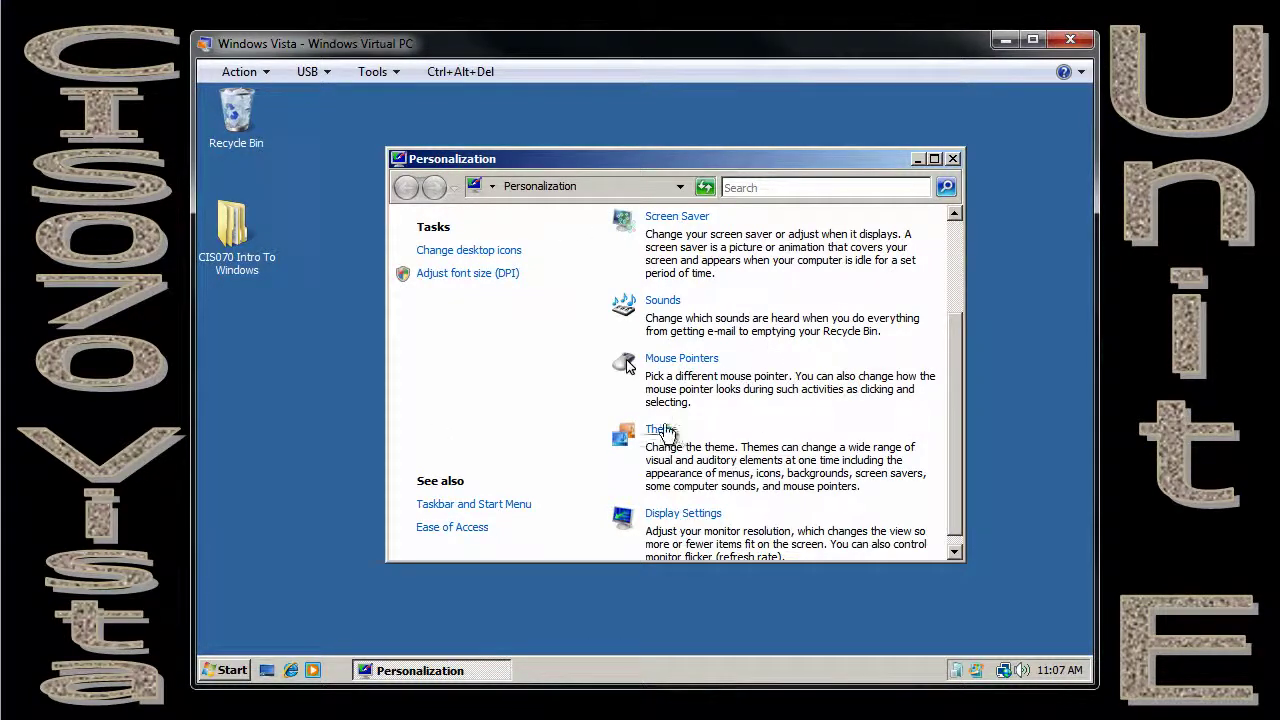
- Reopen the theme settings, apply the Windows Vista theme, and close the Theme Settings dialog
{"action": "left_click", "coordinate": [661, 430]}
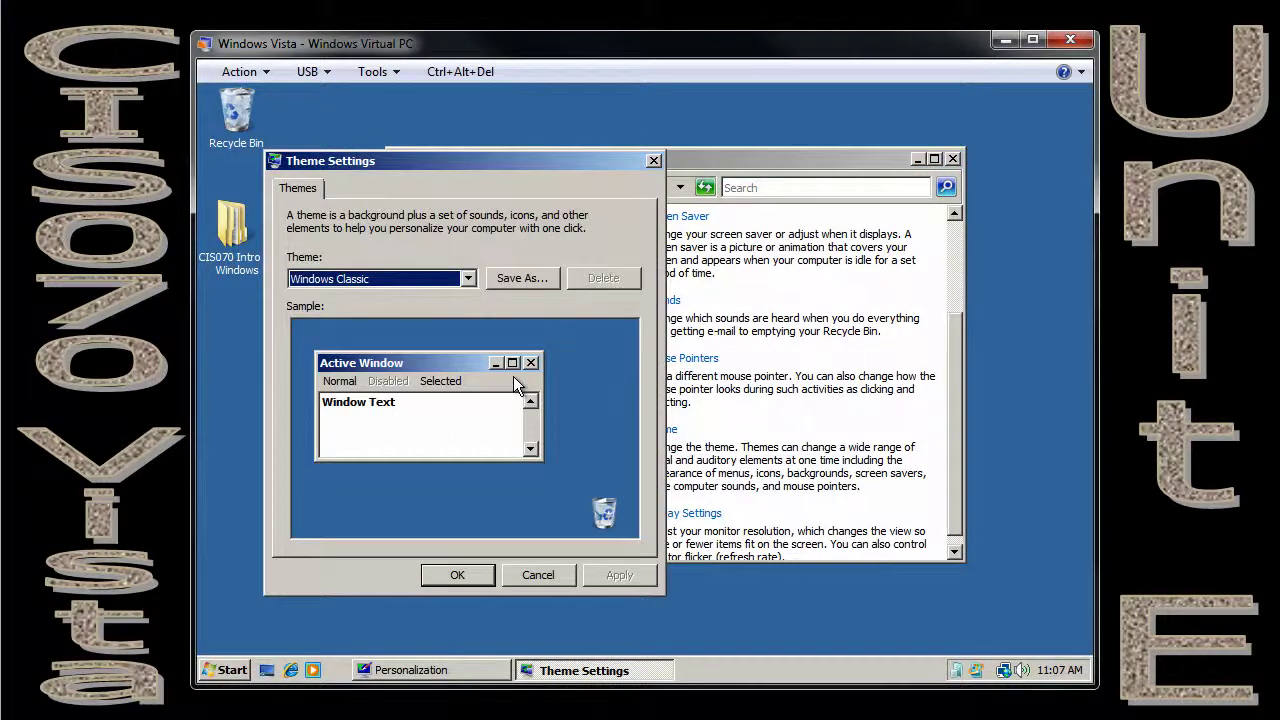
{"action": "left_click", "coordinate": [467, 279]}
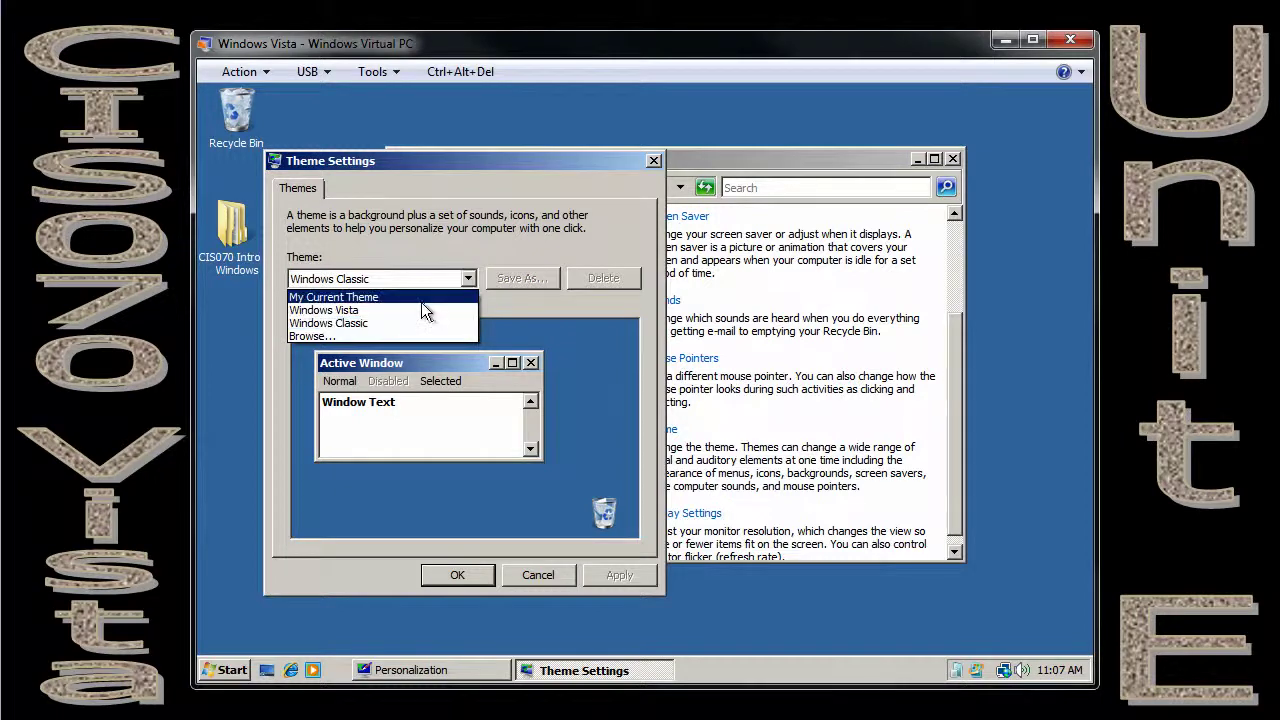
{"action": "left_click", "coordinate": [390, 313]}
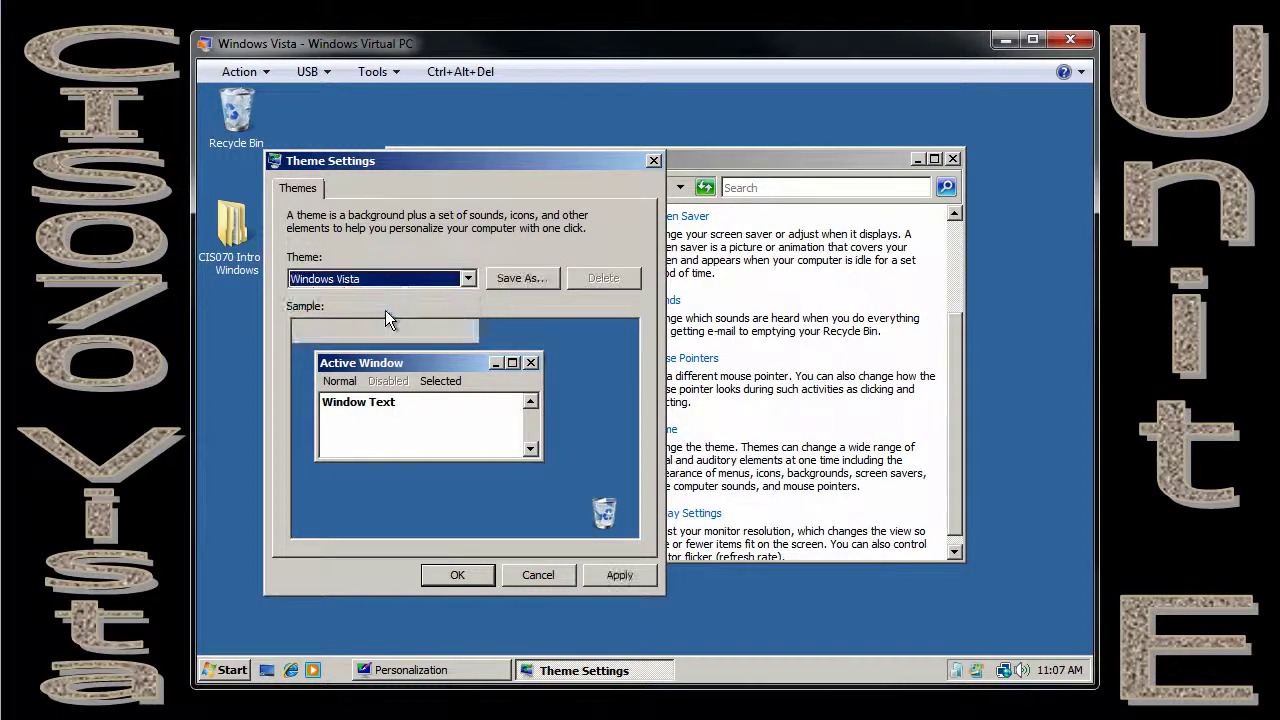
{"action": "left_click", "coordinate": [617, 577]}
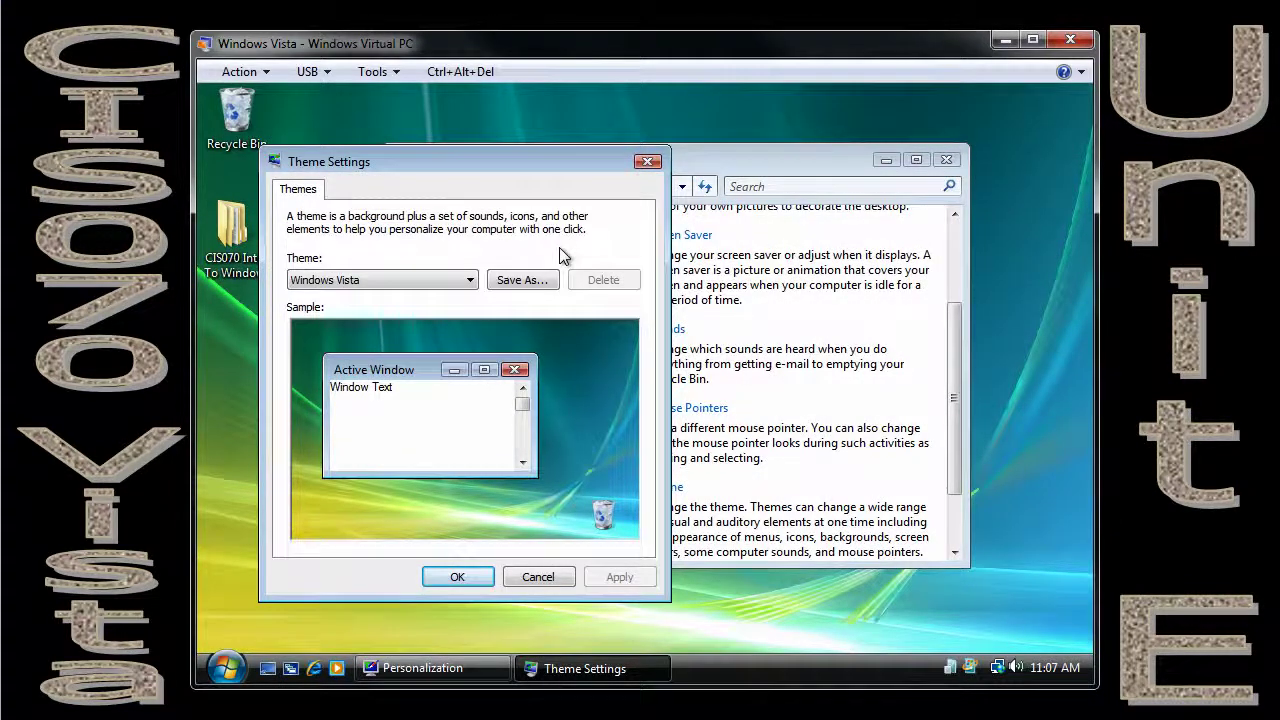
{"action": "left_click", "coordinate": [647, 161]}
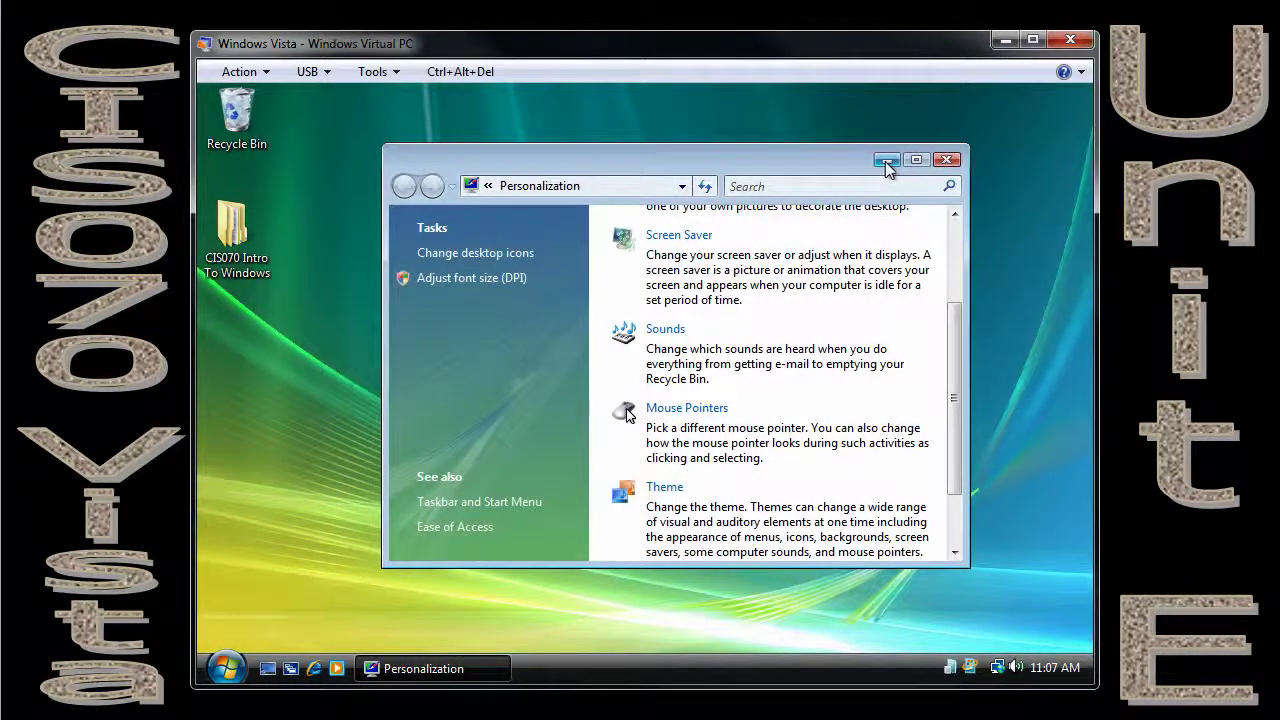
- Minimize the virtual machine's Personalization window and set the host's window color to Fuchsia in Window Color and Appearance
{"action": "left_click", "coordinate": [886, 161]}
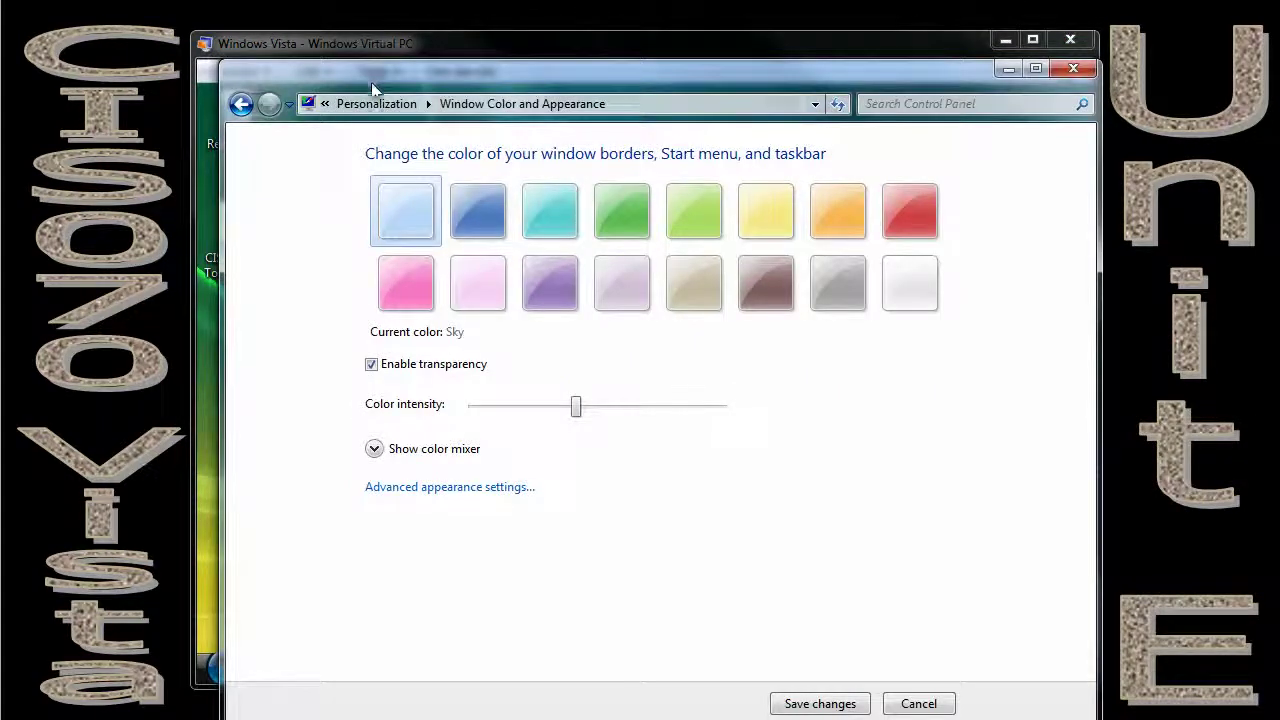
{"action": "left_click_drag", "start_coordinate": [371, 82], "coordinate": [361, 52]}
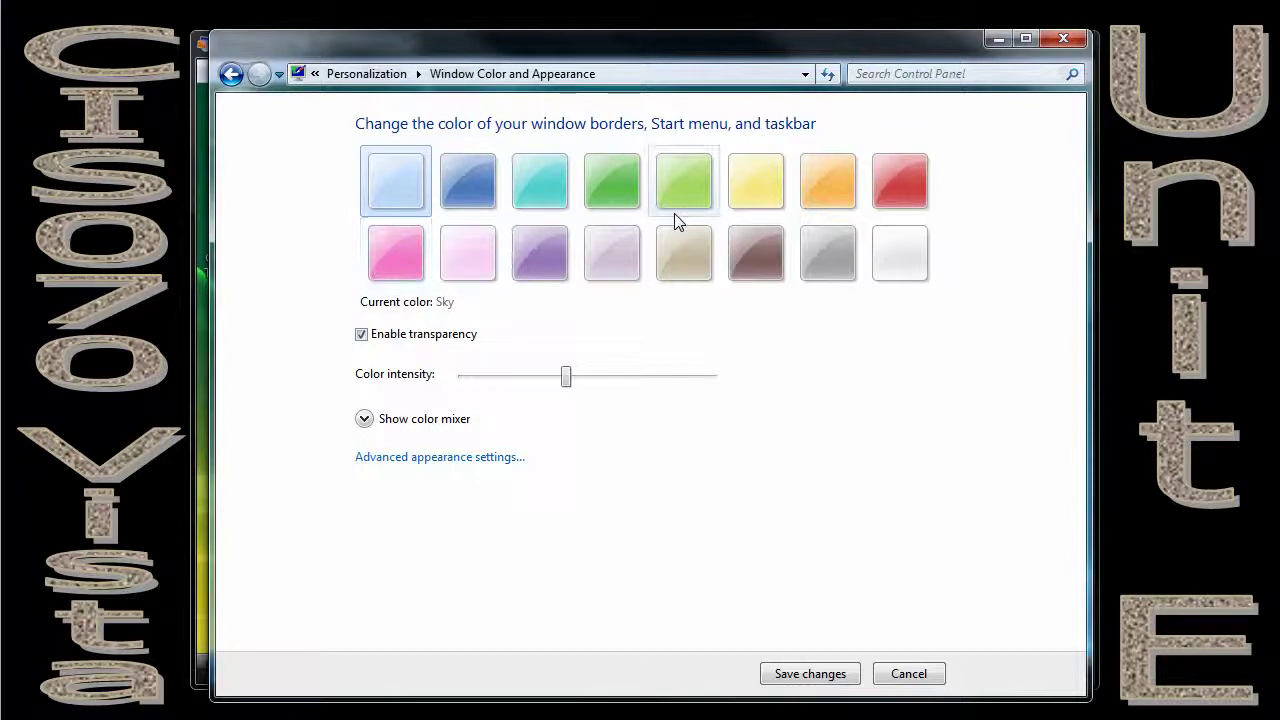
{"action": "left_click", "coordinate": [395, 258]}
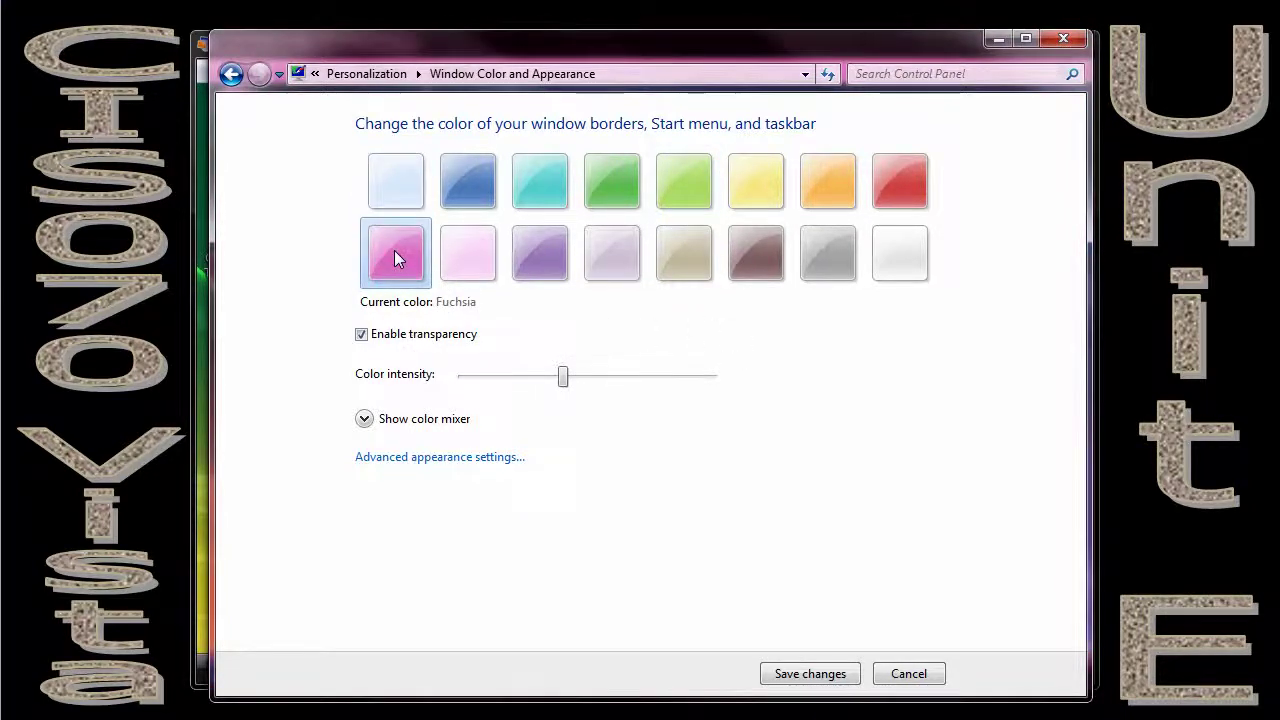
- Turn window transparency off and back on, moving the window each time to compare the effect on its borders
{"action": "left_click", "coordinate": [362, 334]}
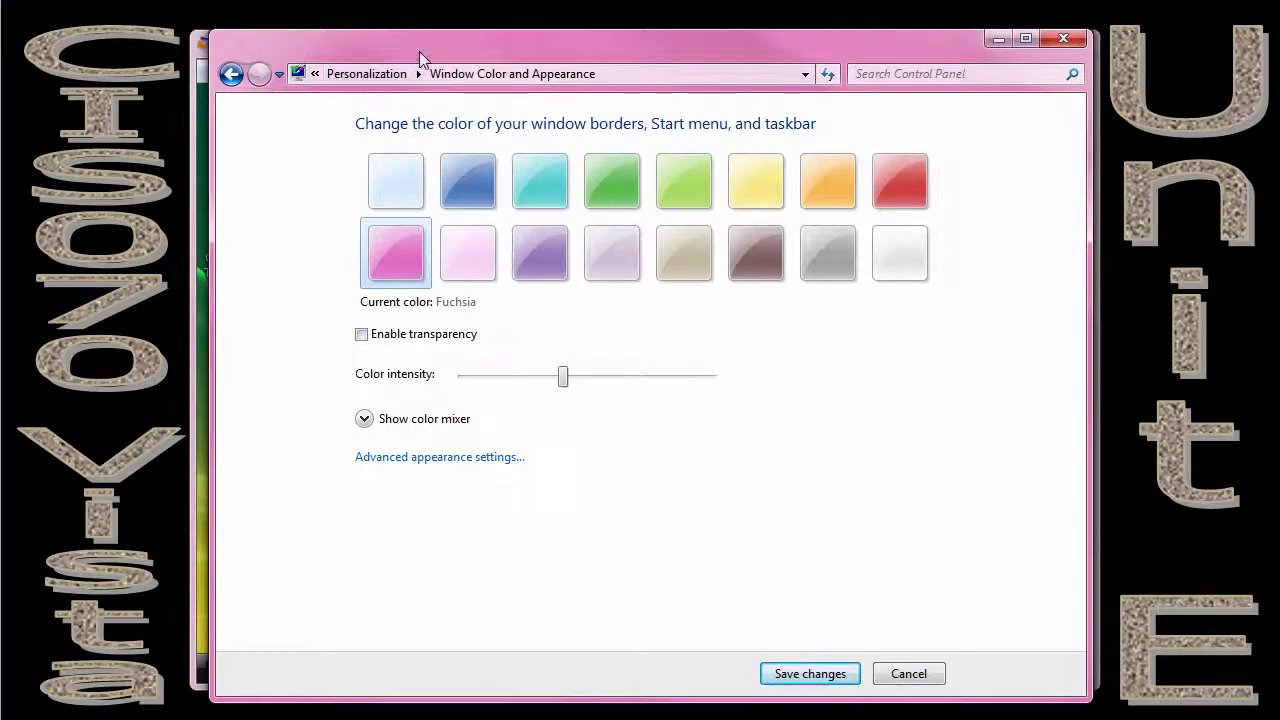
{"action": "mouse_move", "coordinate": [271, 49]}
{"action": "left_mouse_down"}
{"action": "mouse_move", "coordinate": [250, 59]}
{"action": "mouse_move", "coordinate": [277, 55]}
{"action": "left_mouse_up"}
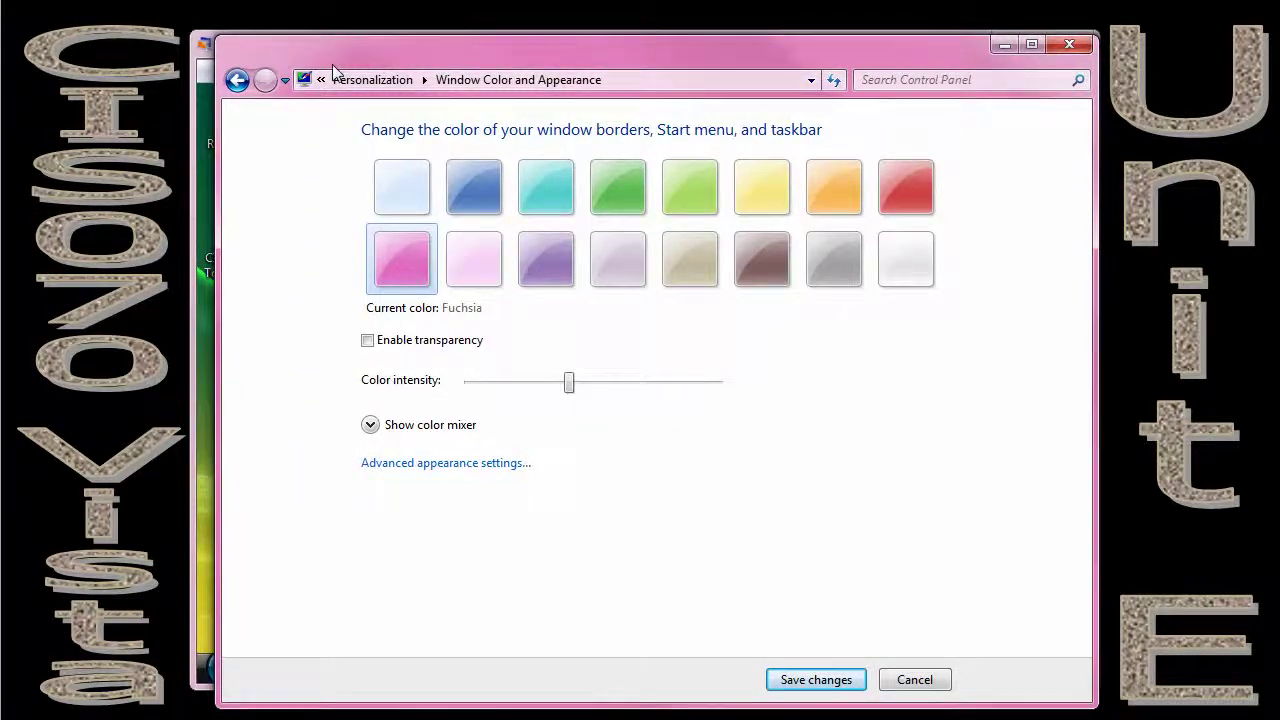
{"action": "left_click", "coordinate": [365, 342]}
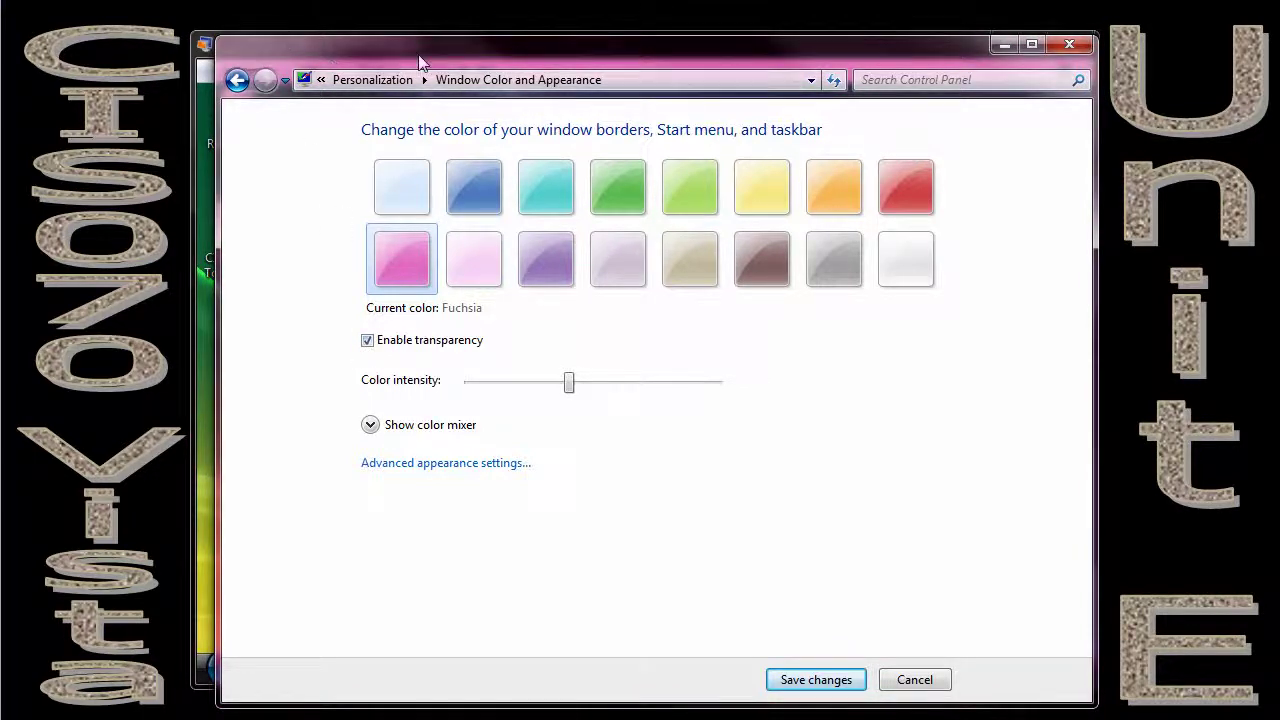
{"action": "left_click_drag", "start_coordinate": [303, 54], "coordinate": [299, 117]}
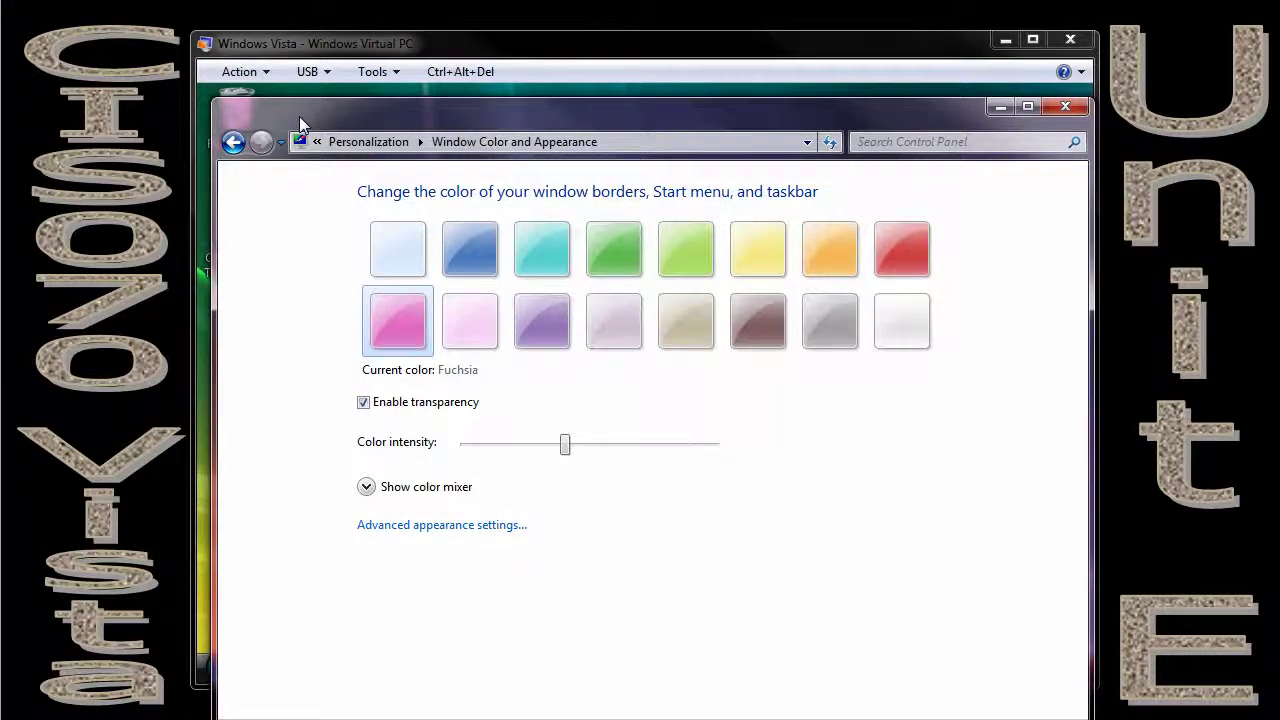
- Reduce the color intensity to its minimum, raise it to its maximum, and minimize the Window Color and Appearance window
{"action": "left_click_drag", "start_coordinate": [567, 450], "coordinate": [443, 448]}
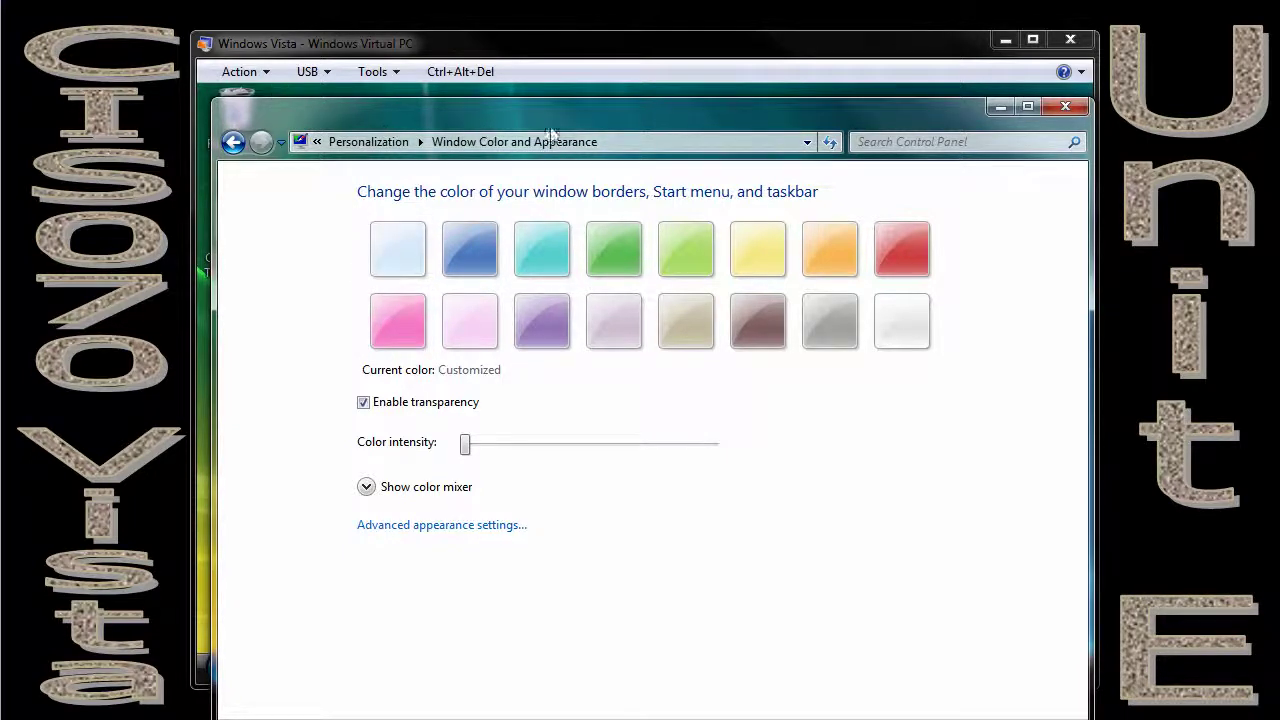
{"action": "left_click_drag", "start_coordinate": [471, 451], "coordinate": [729, 446]}
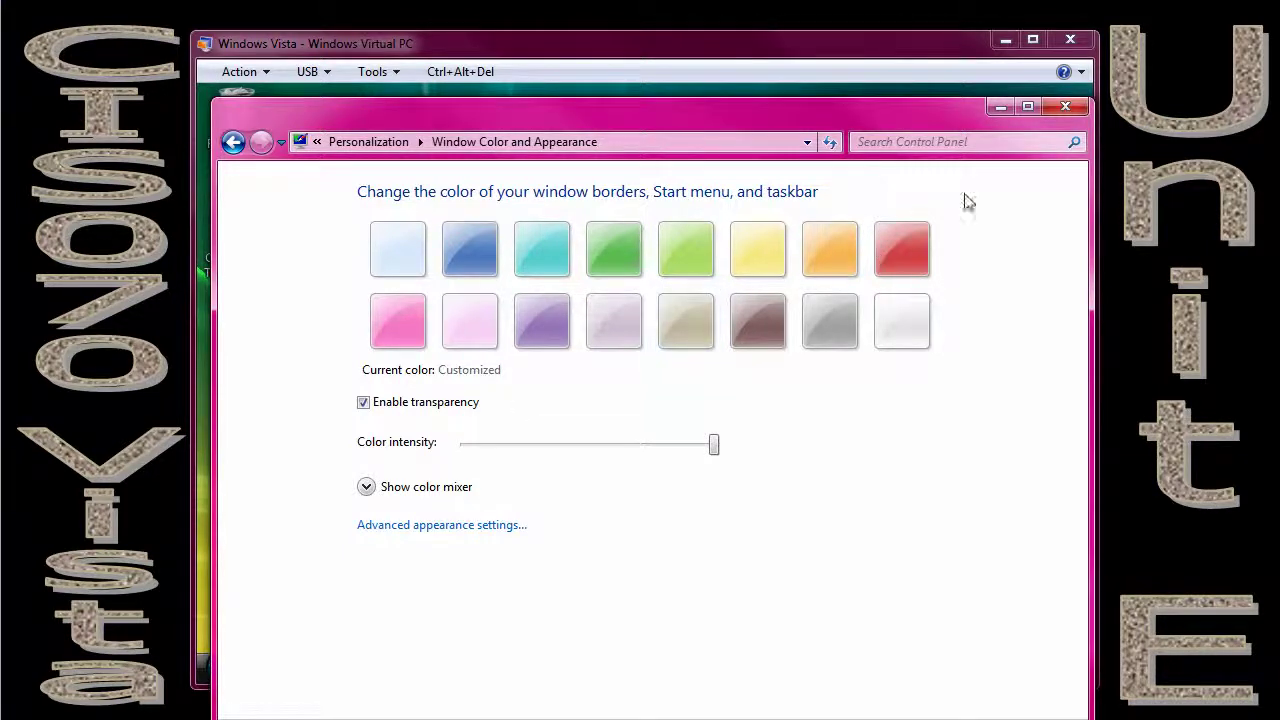
{"action": "left_click", "coordinate": [999, 107]}
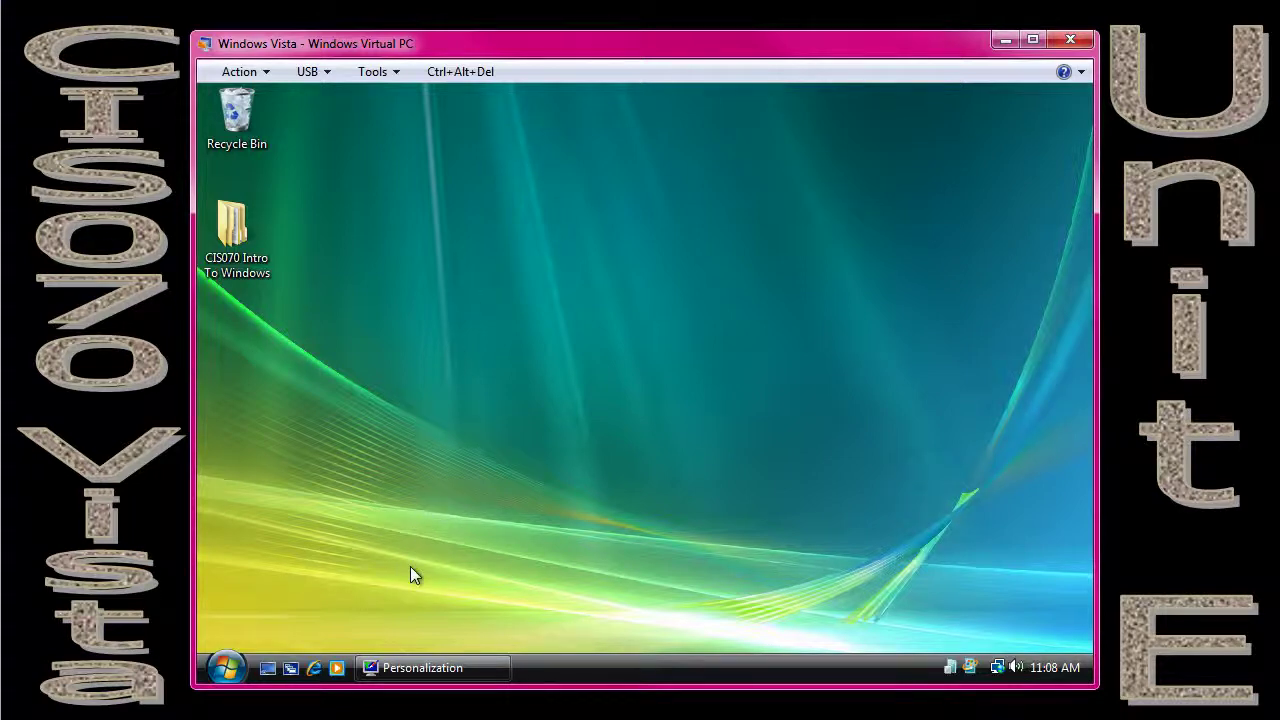
- Reopen the Personalization window from the virtual machine's desktop and review its list of appearance and sound options
{"action": "right_click", "coordinate": [602, 298]}
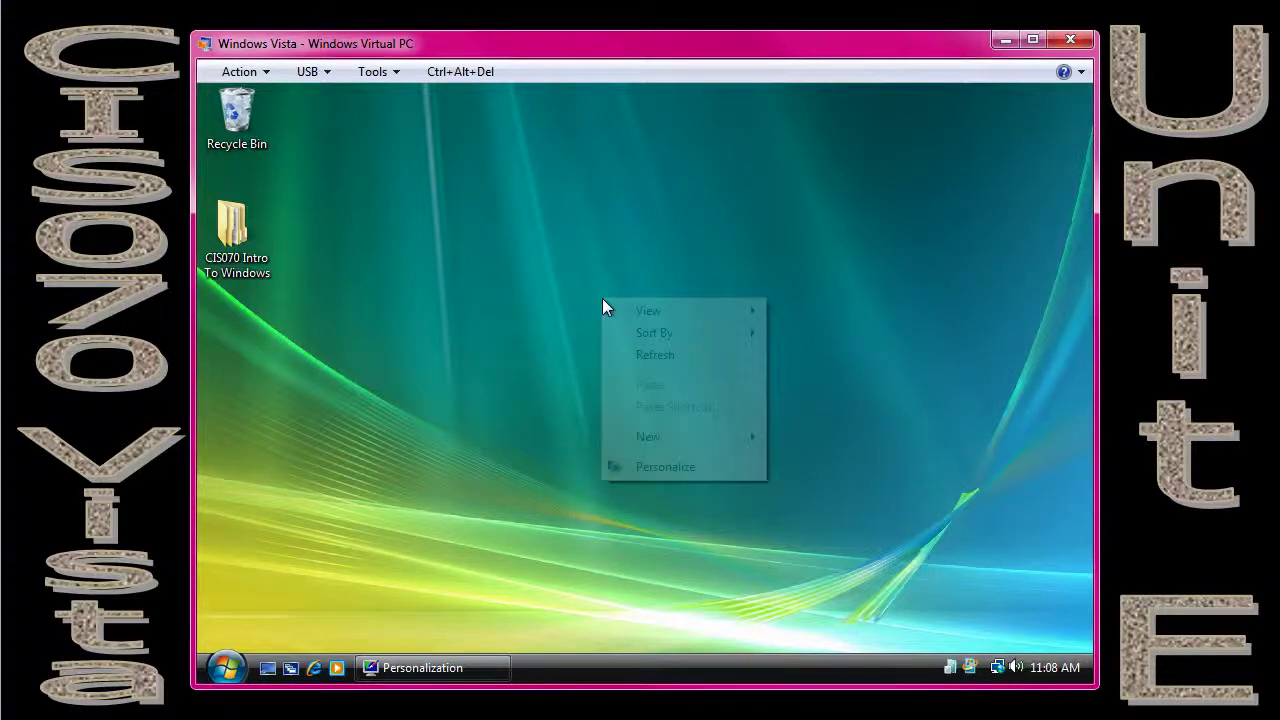
{"action": "left_click", "coordinate": [663, 466]}
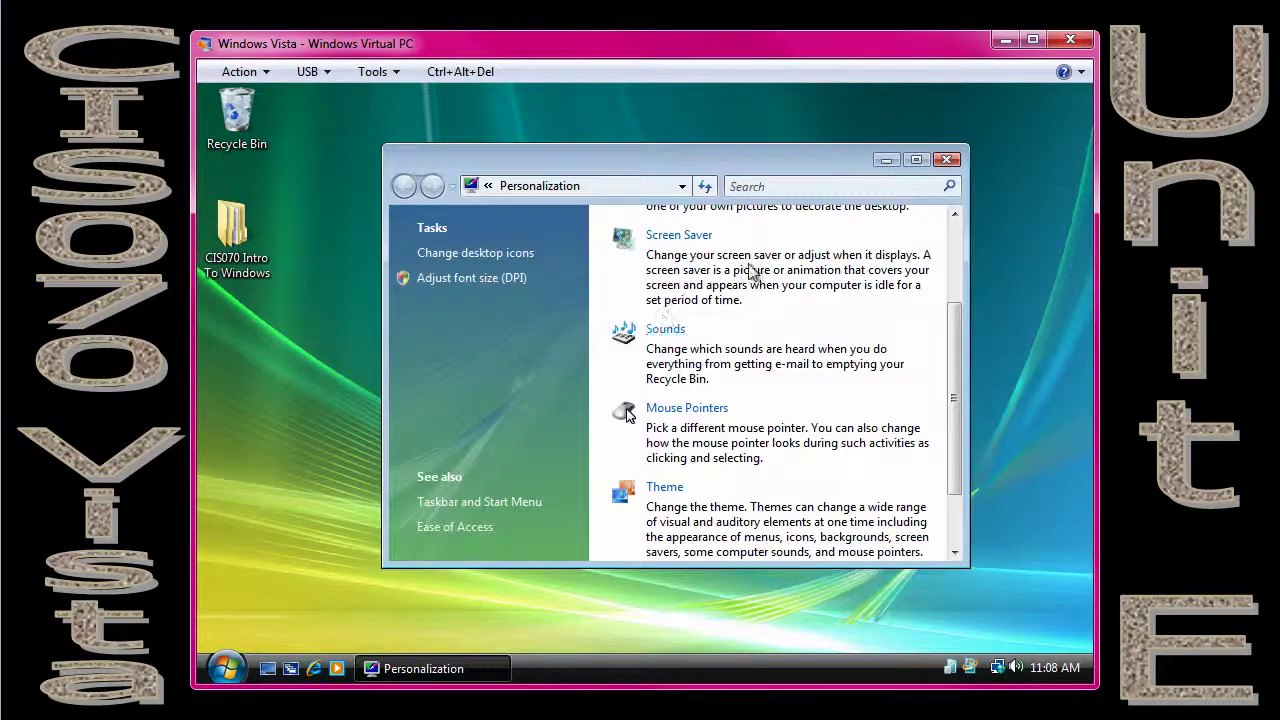
{"action": "scroll", "coordinate": [957, 349], "scroll_direction": "down", "scroll_amount": 2}
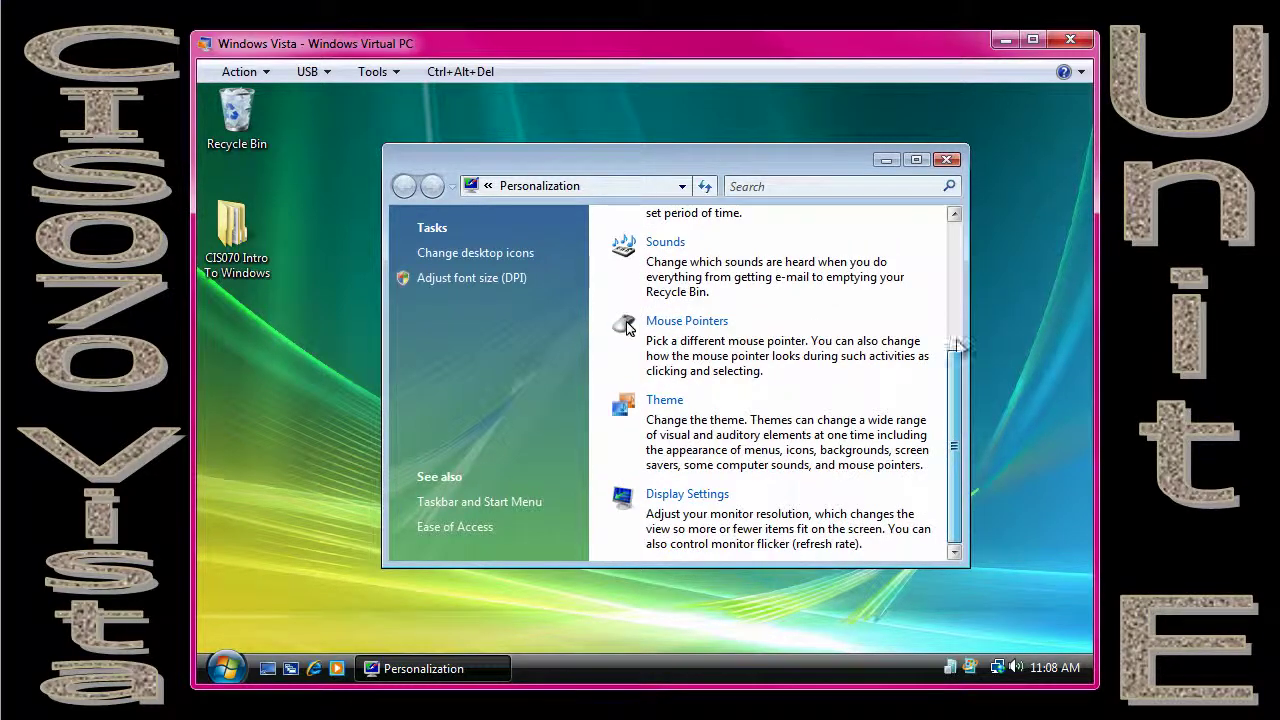
{"action": "left_click_drag", "start_coordinate": [957, 345], "coordinate": [956, 213]}
{"action": "scroll", "coordinate": [940, 406], "scroll_direction": "down", "scroll_amount": 4}
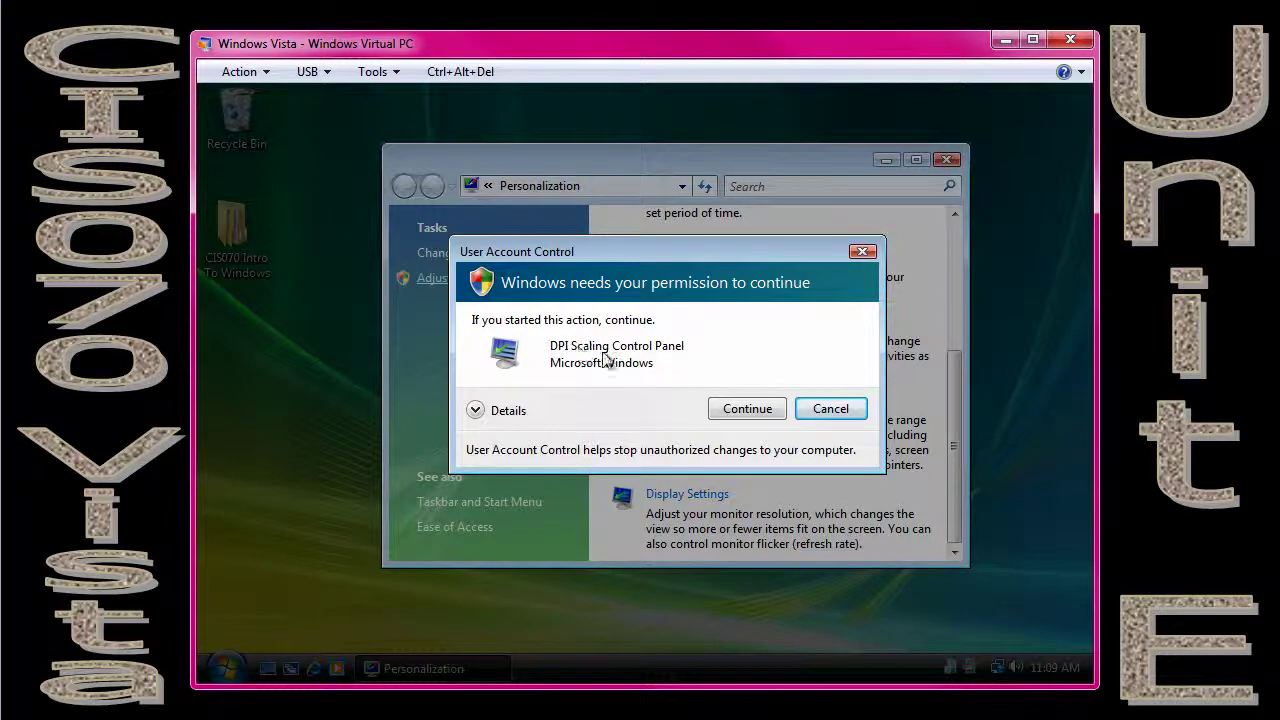
- Permit the DPI Scaling control panel to open, try the Larger scale (120 DPI) option, and cancel the dialog
{"action": "left_click", "coordinate": [748, 410]}
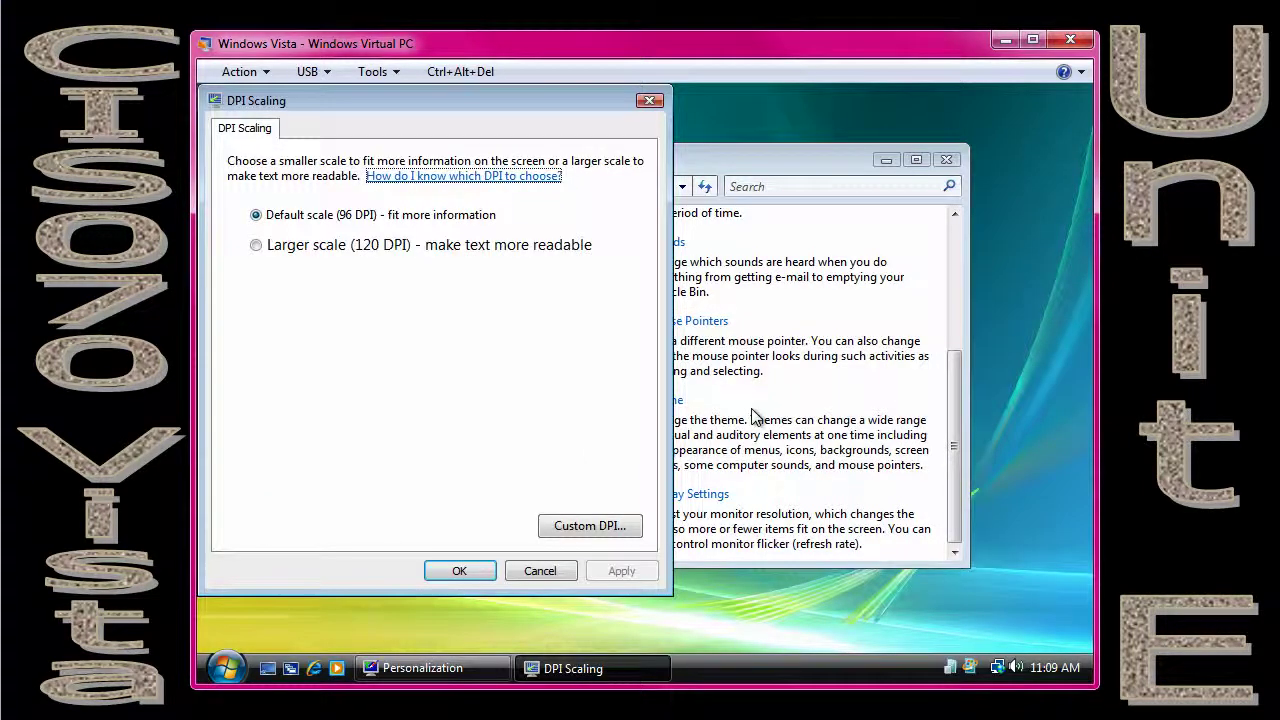
{"action": "left_click_drag", "start_coordinate": [417, 96], "coordinate": [489, 111]}
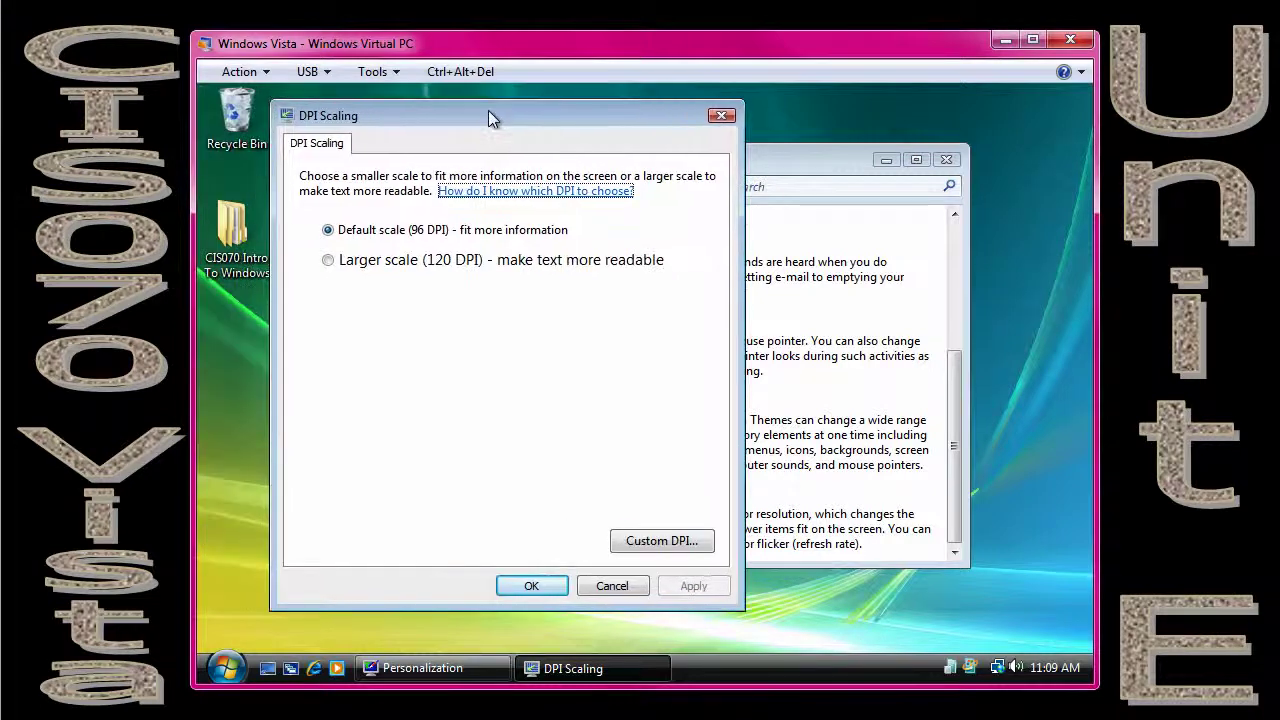
{"action": "left_click", "coordinate": [330, 266]}
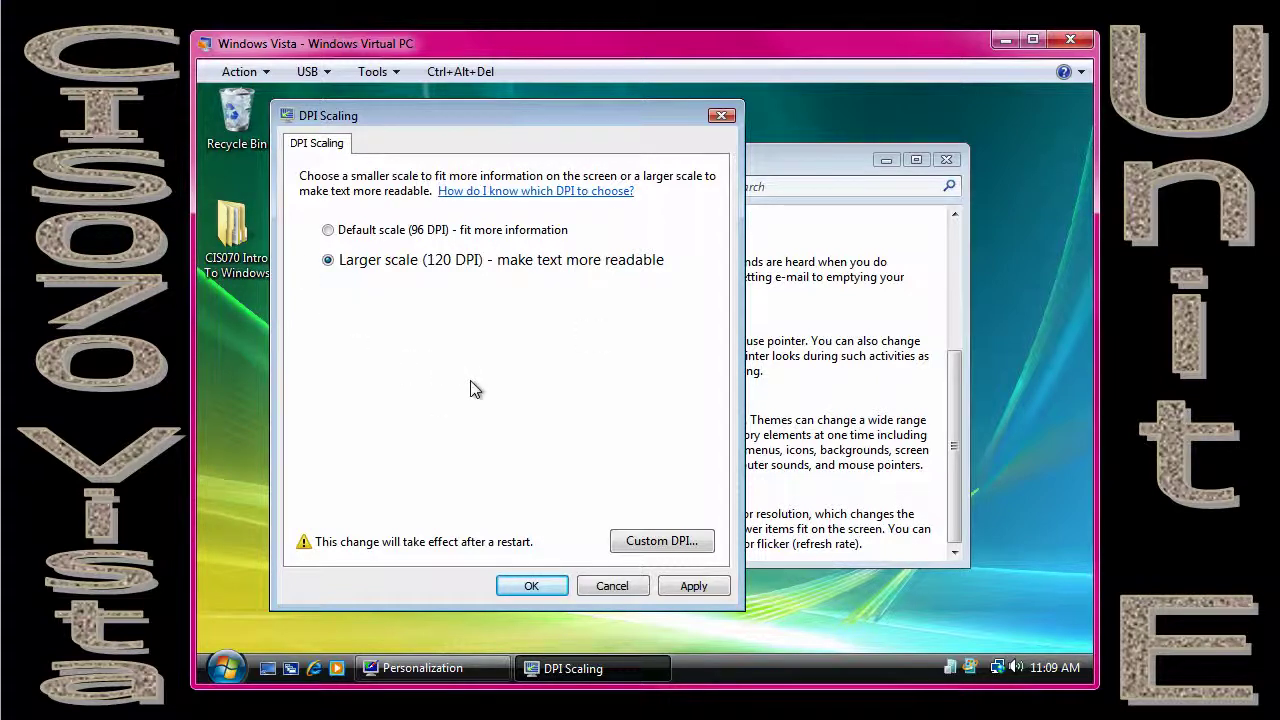
{"action": "left_click", "coordinate": [626, 586]}
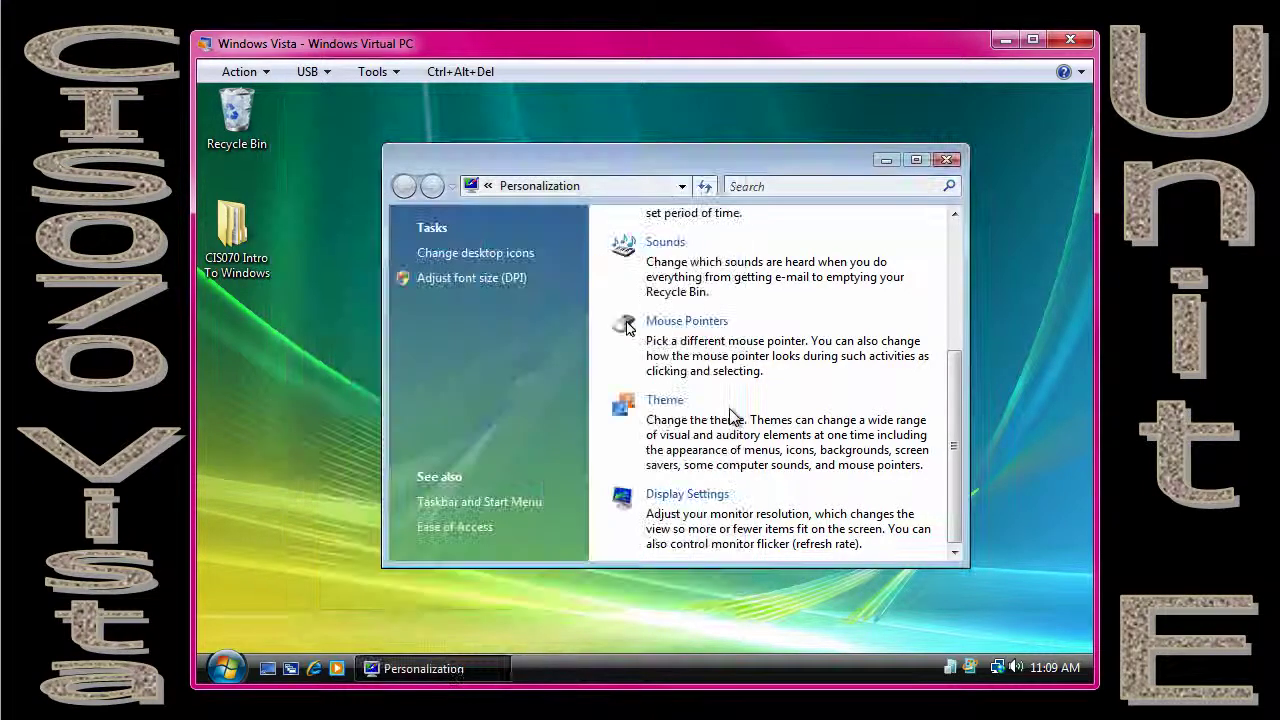
- Close the Personalization window and open the Fonts folder from the Control Panel's Appearance and Personalization category
{"action": "left_click", "coordinate": [946, 160]}
{"action": "left_click", "coordinate": [222, 668]}
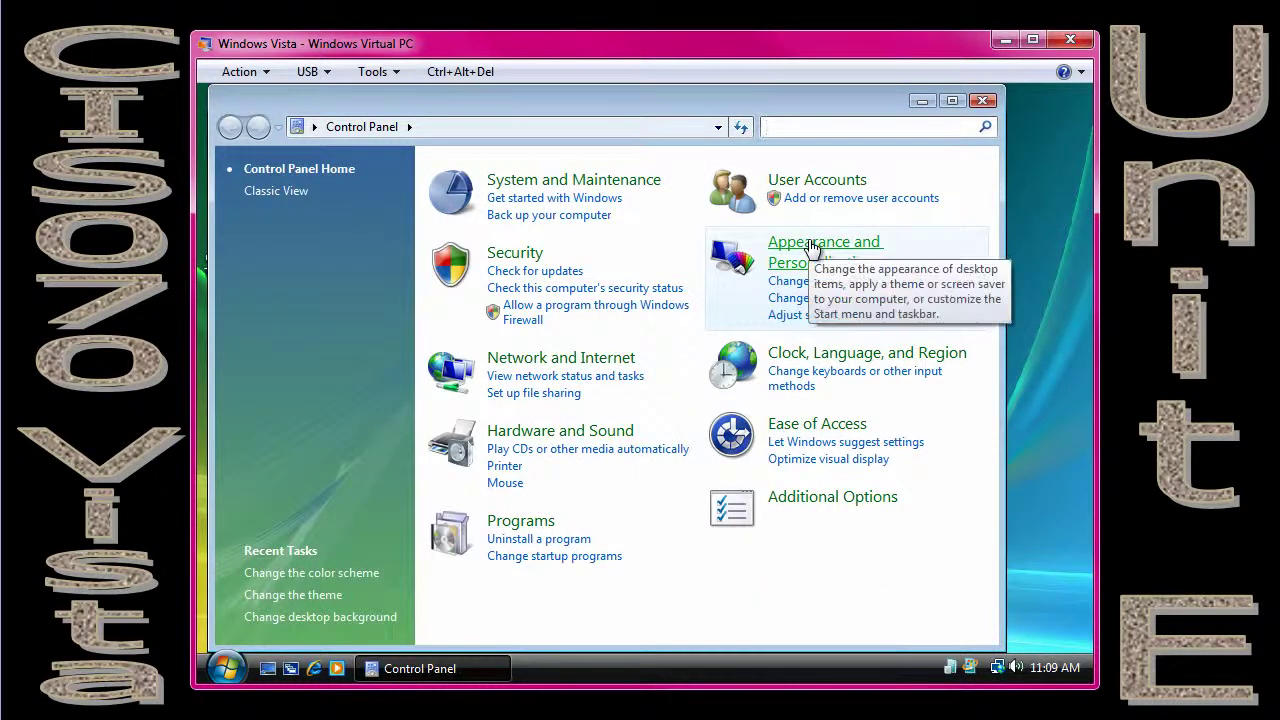
{"action": "left_click", "coordinate": [812, 250]}
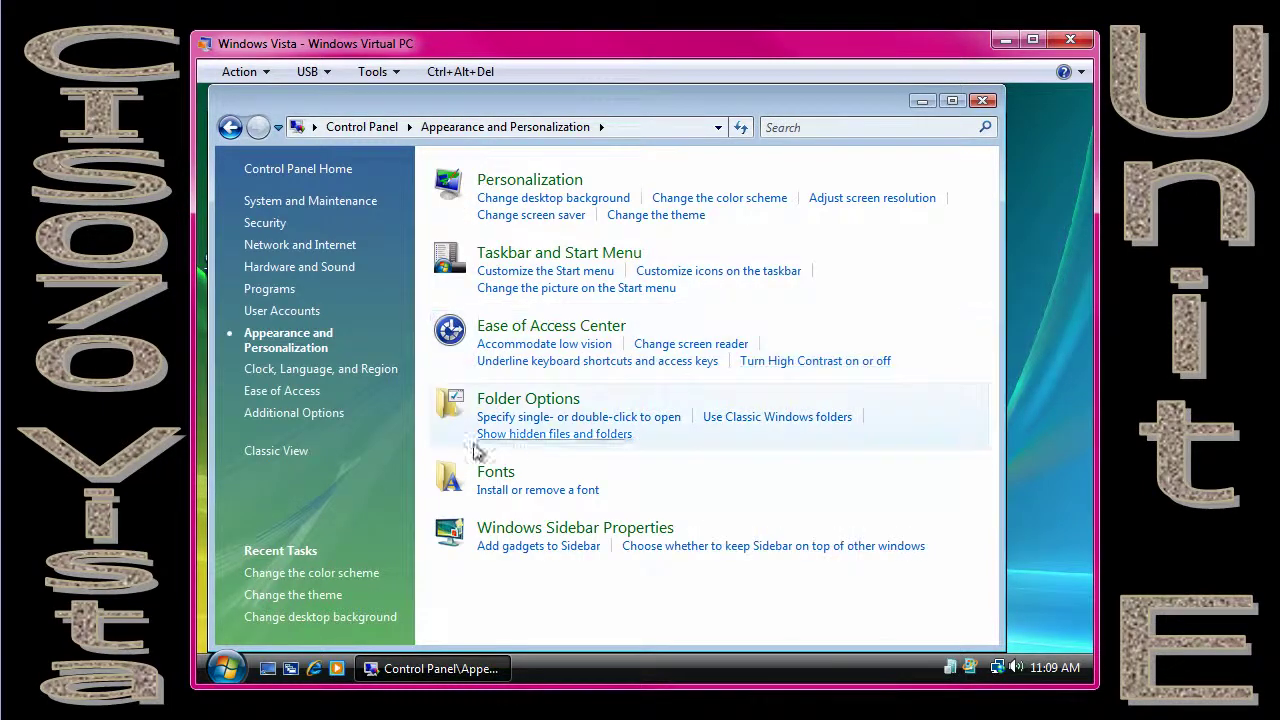
{"action": "left_click", "coordinate": [490, 478]}
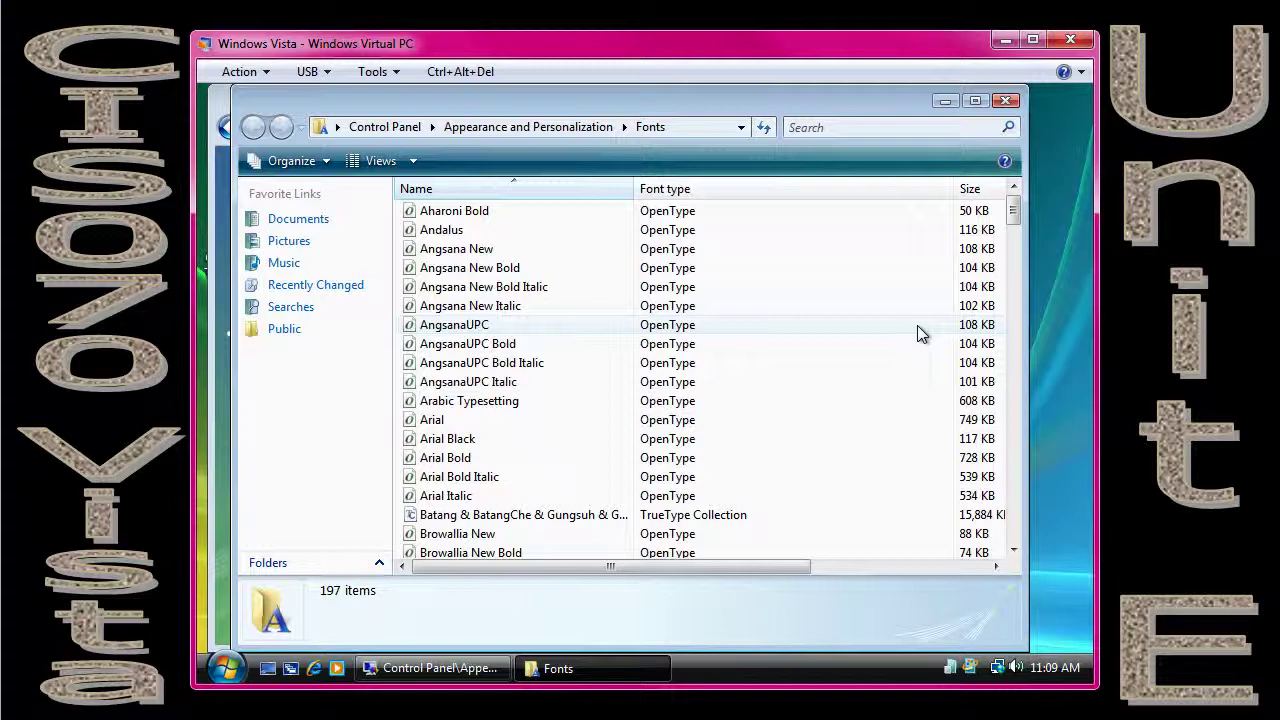
- Open the Arial font's preview from the Fonts folder, review its sample text sizes, and close the preview
{"action": "left_click_drag", "start_coordinate": [608, 106], "coordinate": [640, 90]}
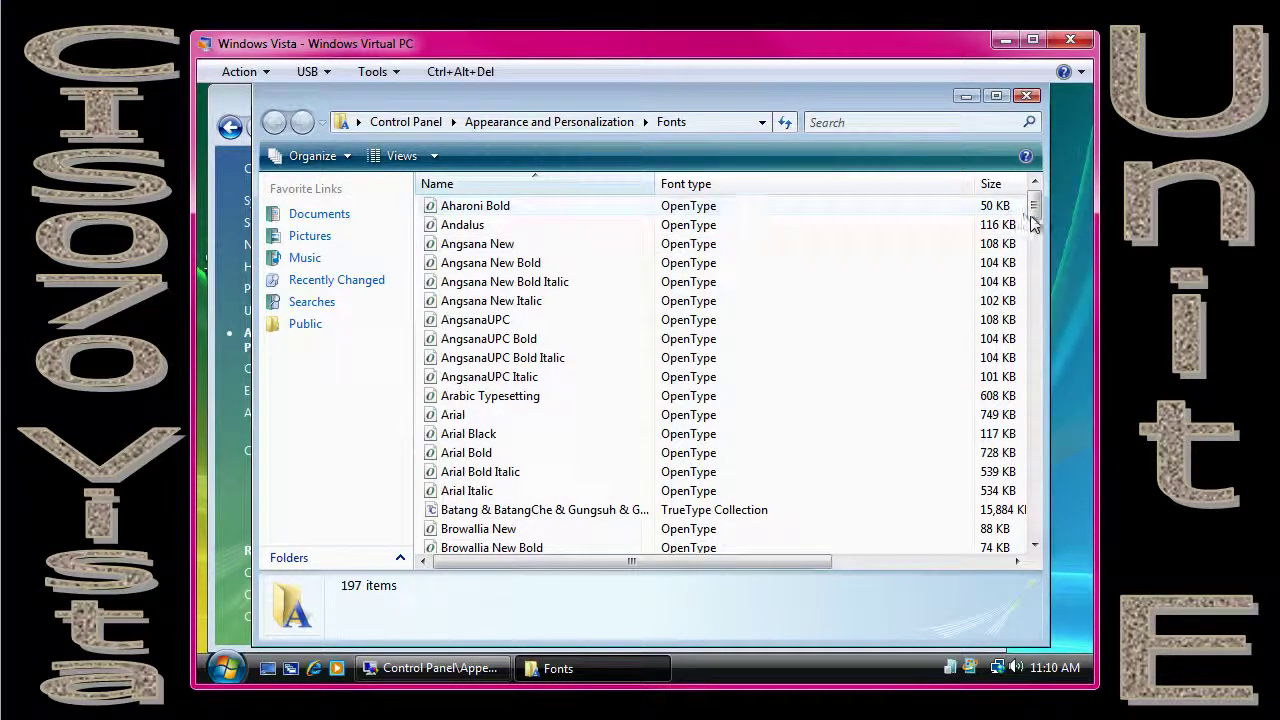
{"action": "mouse_move", "coordinate": [1035, 218]}
{"action": "left_mouse_down"}
{"action": "mouse_move", "coordinate": [1050, 510]}
{"action": "mouse_move", "coordinate": [1047, 226]}
{"action": "left_mouse_up"}
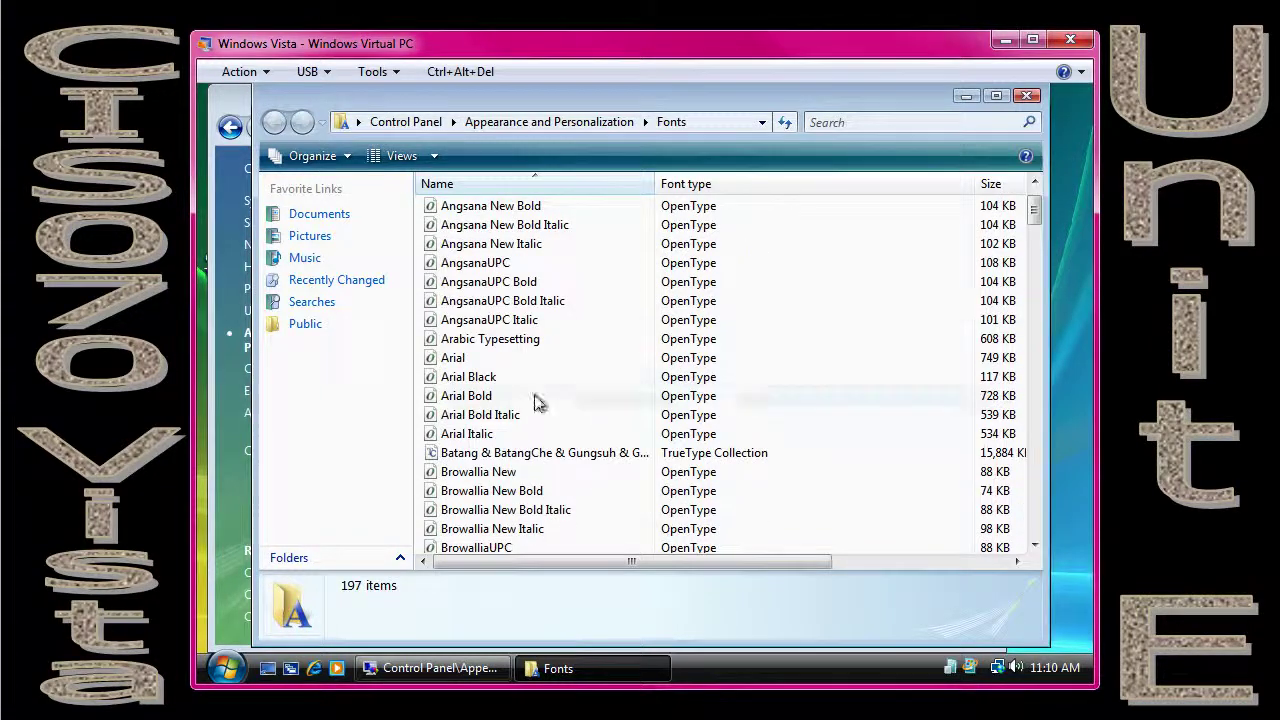
{"action": "left_click", "coordinate": [452, 358]}
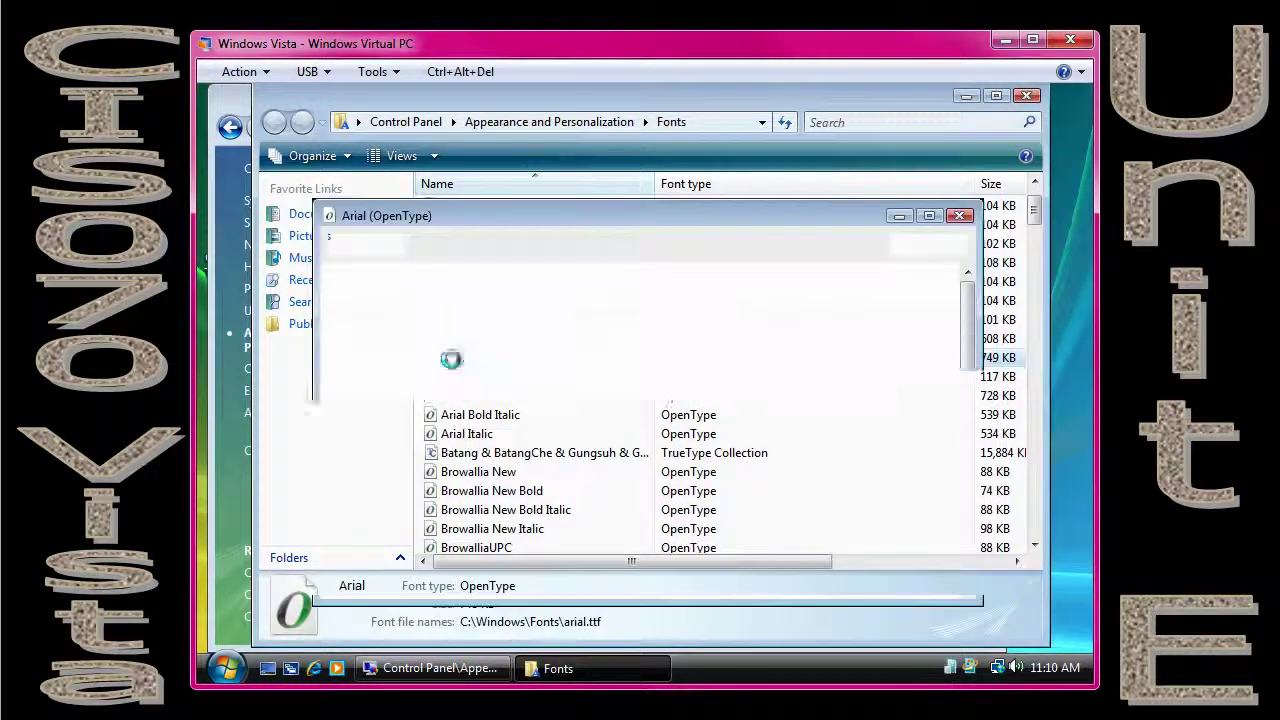
{"action": "left_click_drag", "start_coordinate": [469, 213], "coordinate": [494, 193]}
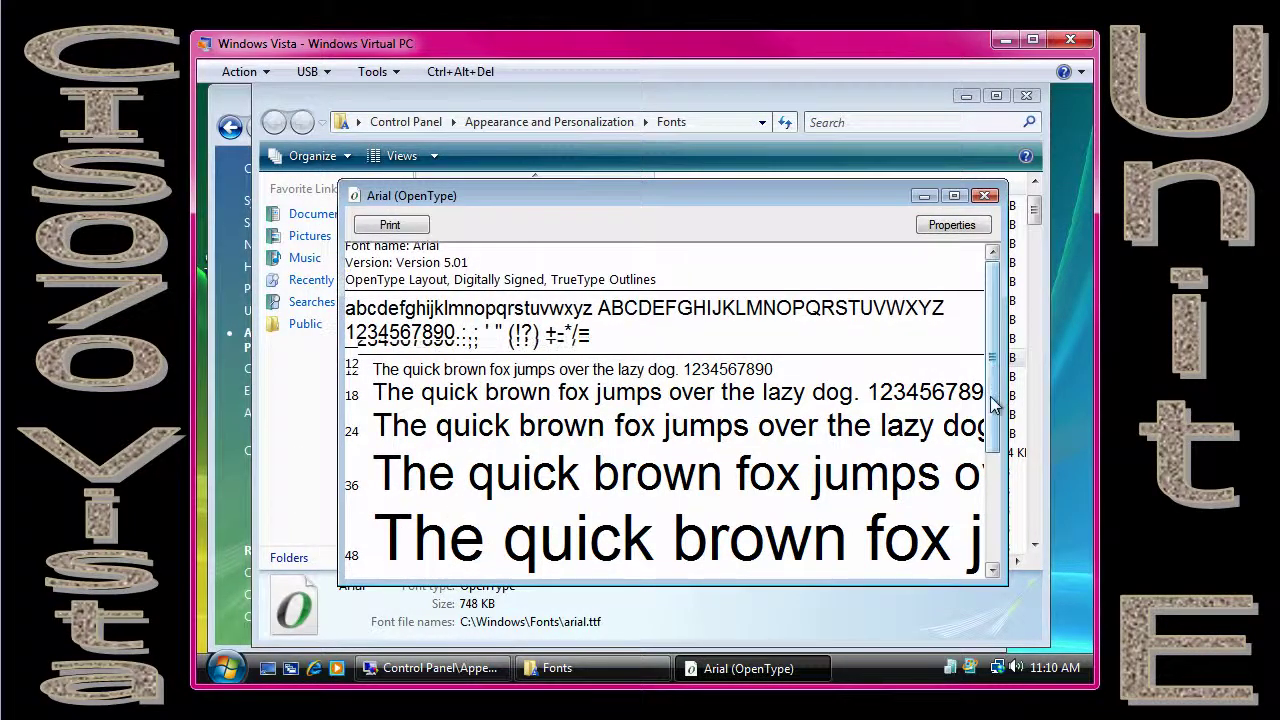
{"action": "left_click_drag", "start_coordinate": [993, 372], "coordinate": [1000, 318]}
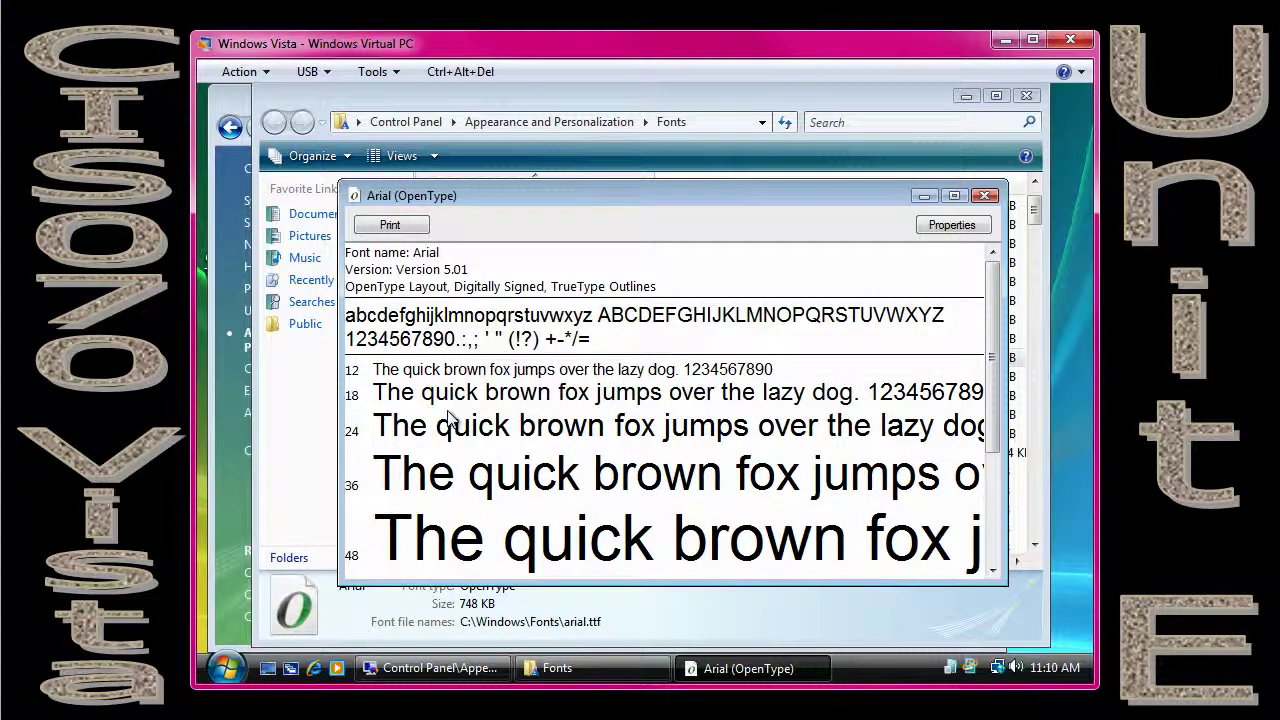
{"action": "left_click_drag", "start_coordinate": [997, 362], "coordinate": [970, 318]}
{"action": "left_click", "coordinate": [985, 195]}
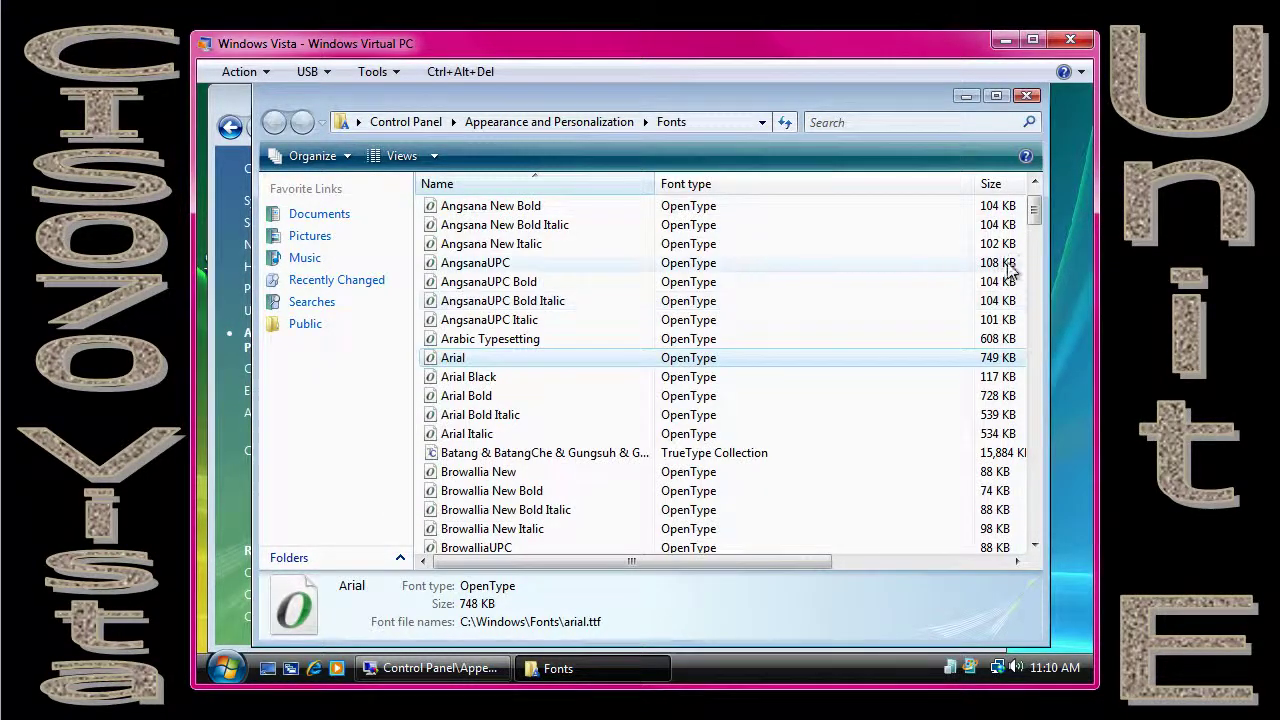
- Browse further down the installed fonts list, then close the Fonts folder and minimize the Control Panel window
{"action": "left_click_drag", "start_coordinate": [1036, 226], "coordinate": [1040, 198]}
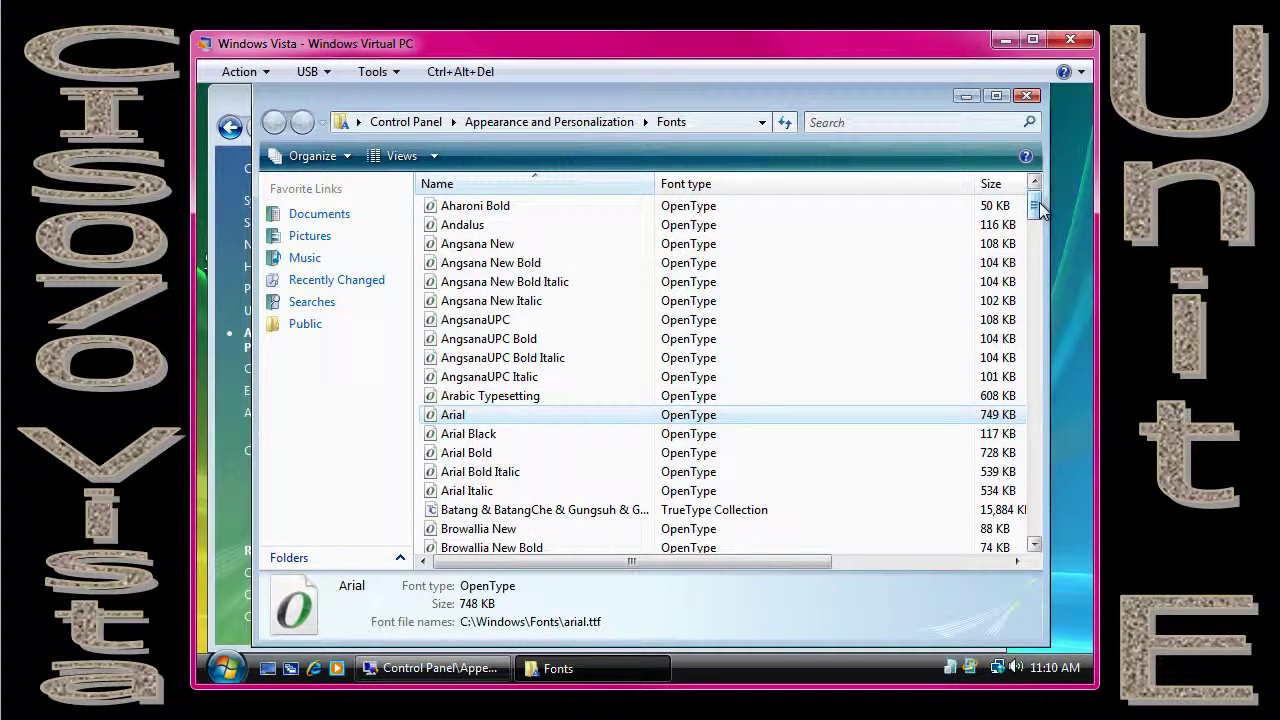
{"action": "left_click_drag", "start_coordinate": [1036, 214], "coordinate": [1030, 338]}
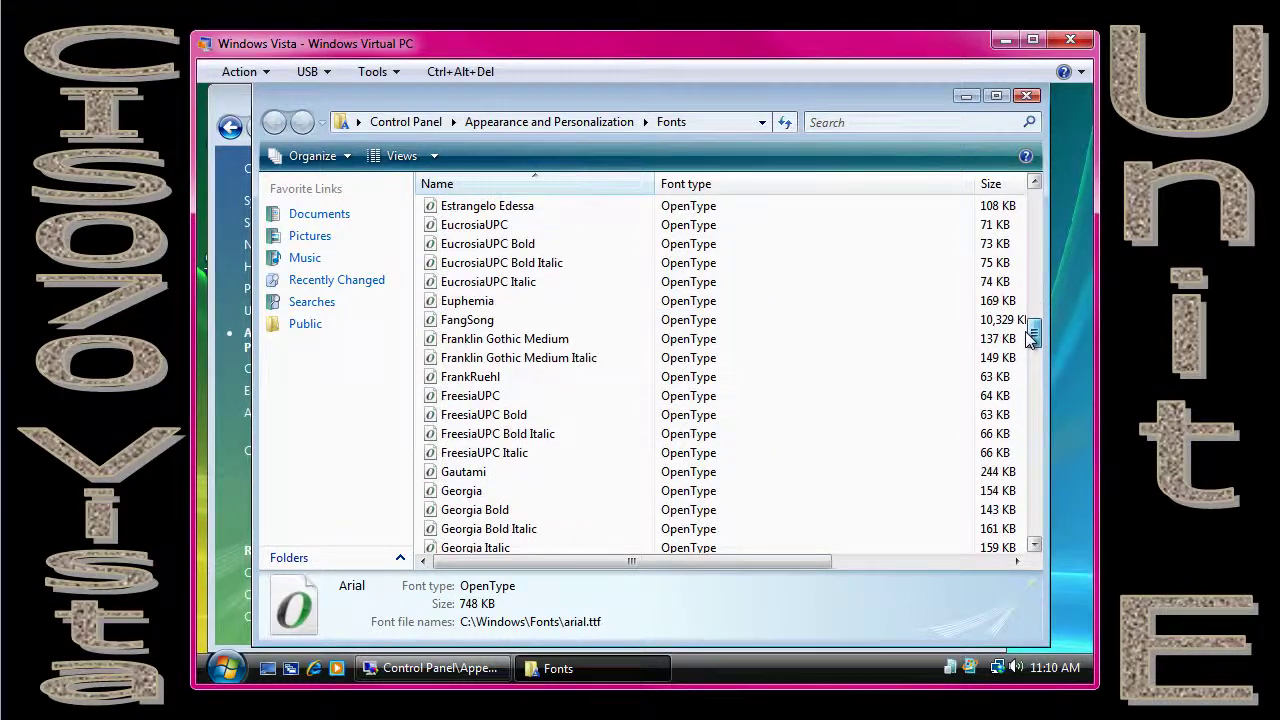
{"action": "left_click", "coordinate": [1027, 96]}
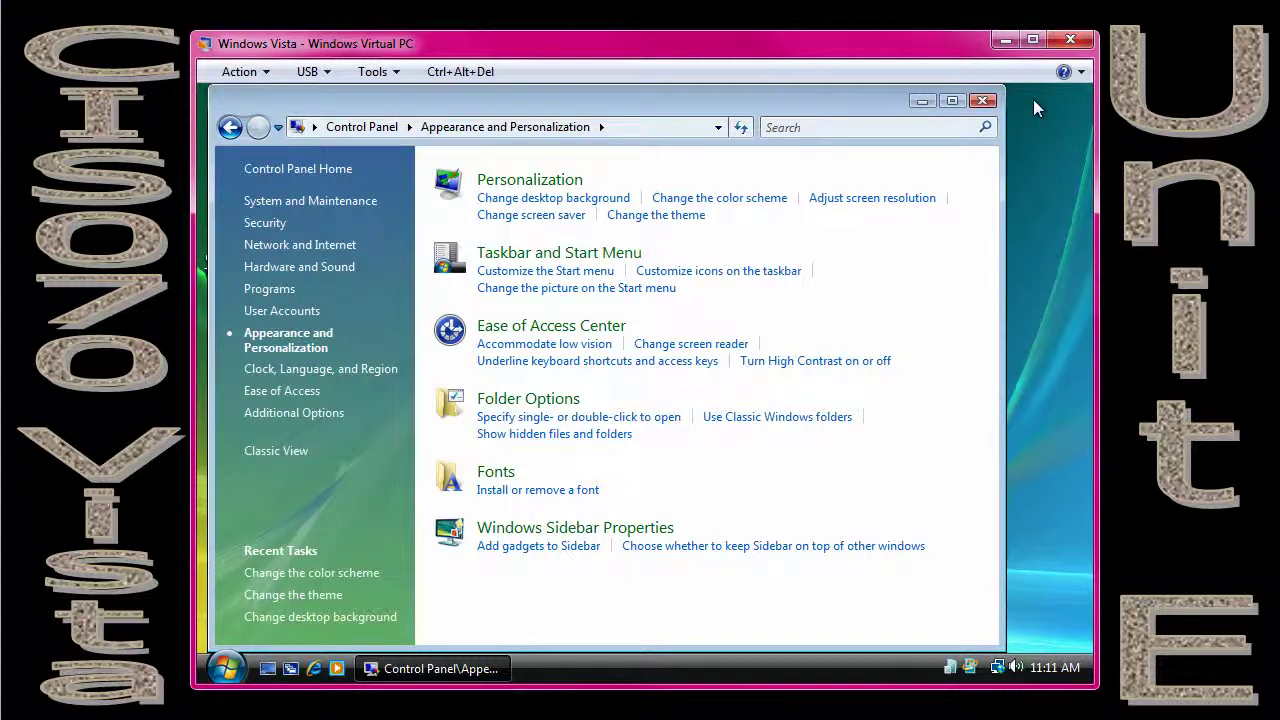
{"action": "left_click", "coordinate": [922, 101]}
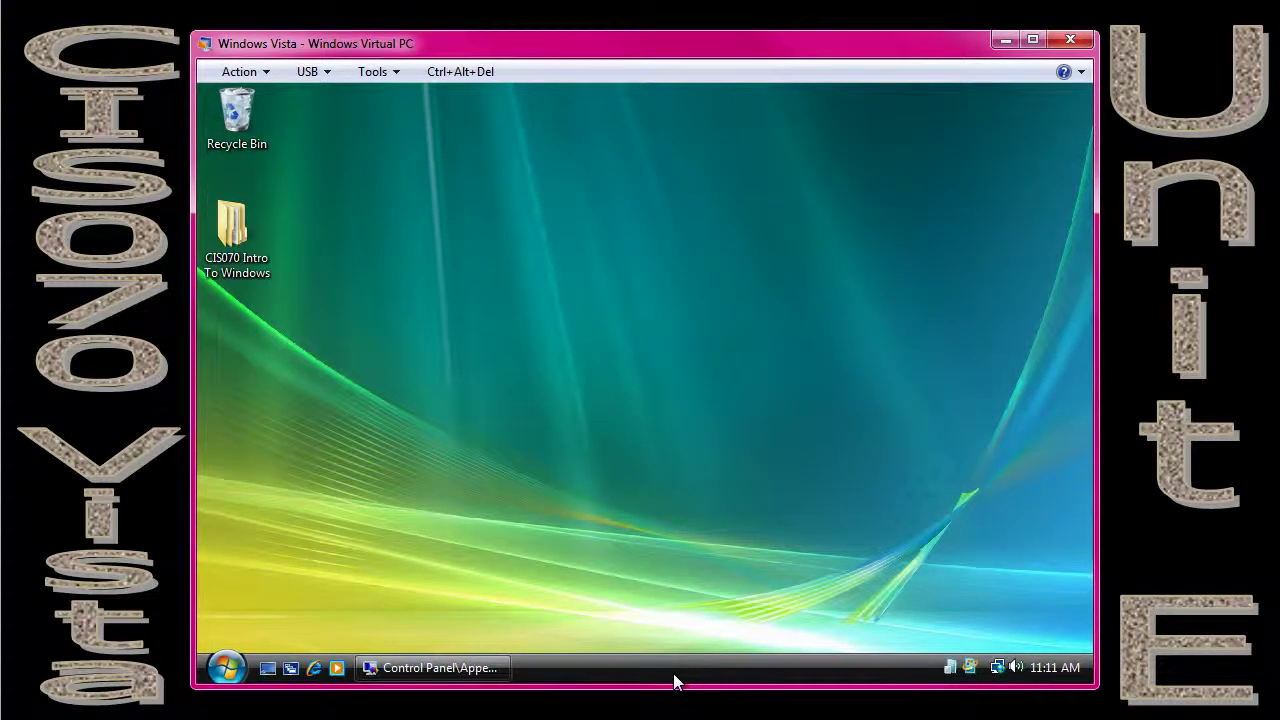
- Unlock the taskbar of the virtual machine's desktop by turning off the Lock the Taskbar option
{"action": "right_click", "coordinate": [578, 680]}
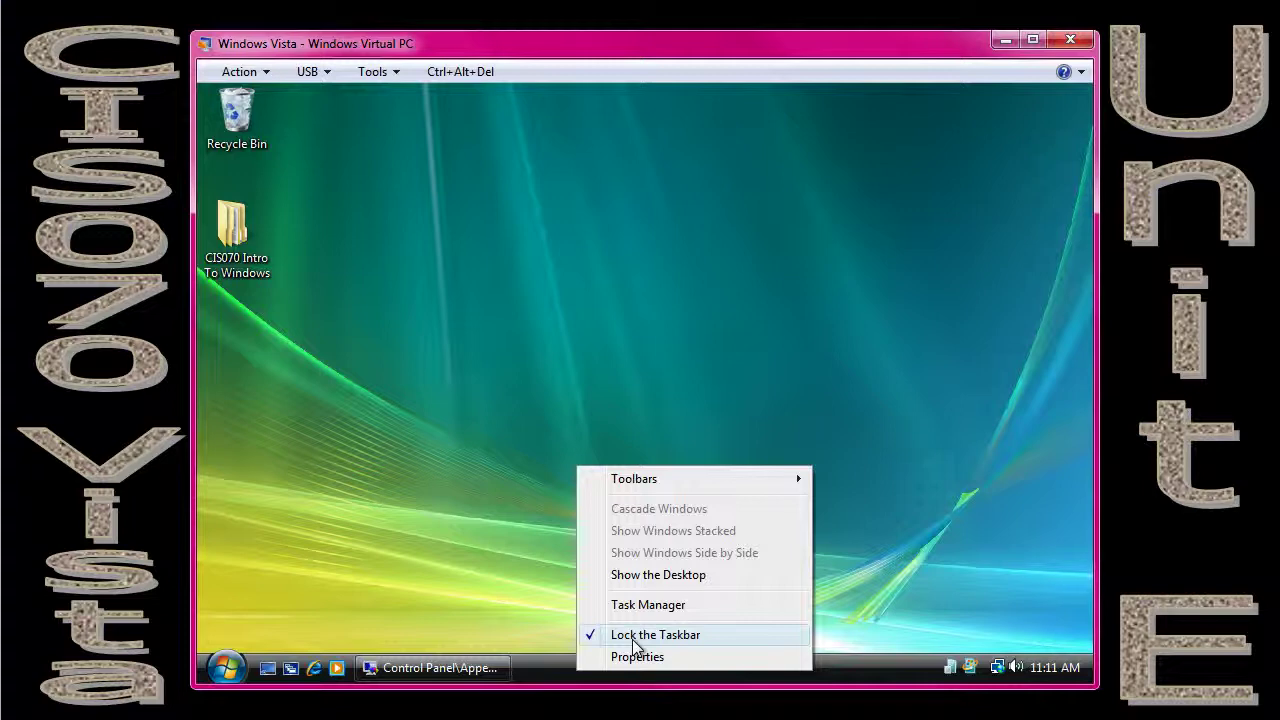
{"action": "left_click", "coordinate": [534, 678]}
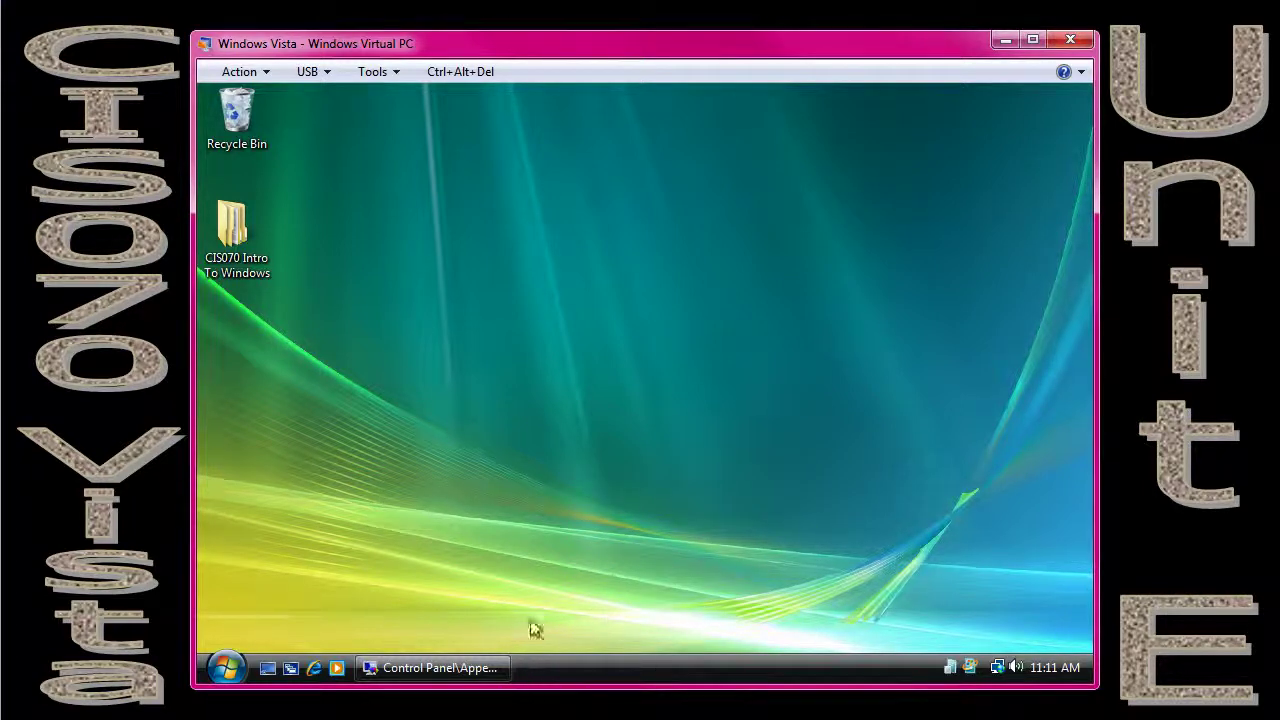
{"action": "right_click", "coordinate": [585, 672]}
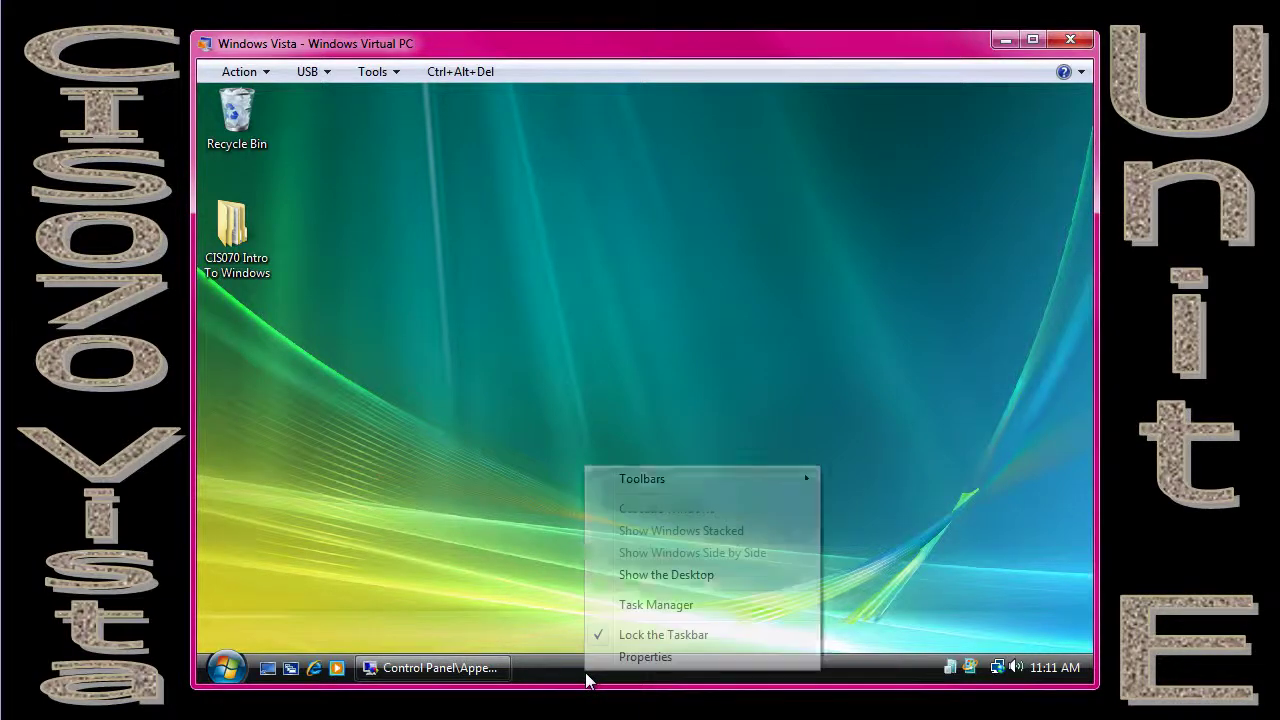
{"action": "left_click", "coordinate": [640, 634]}
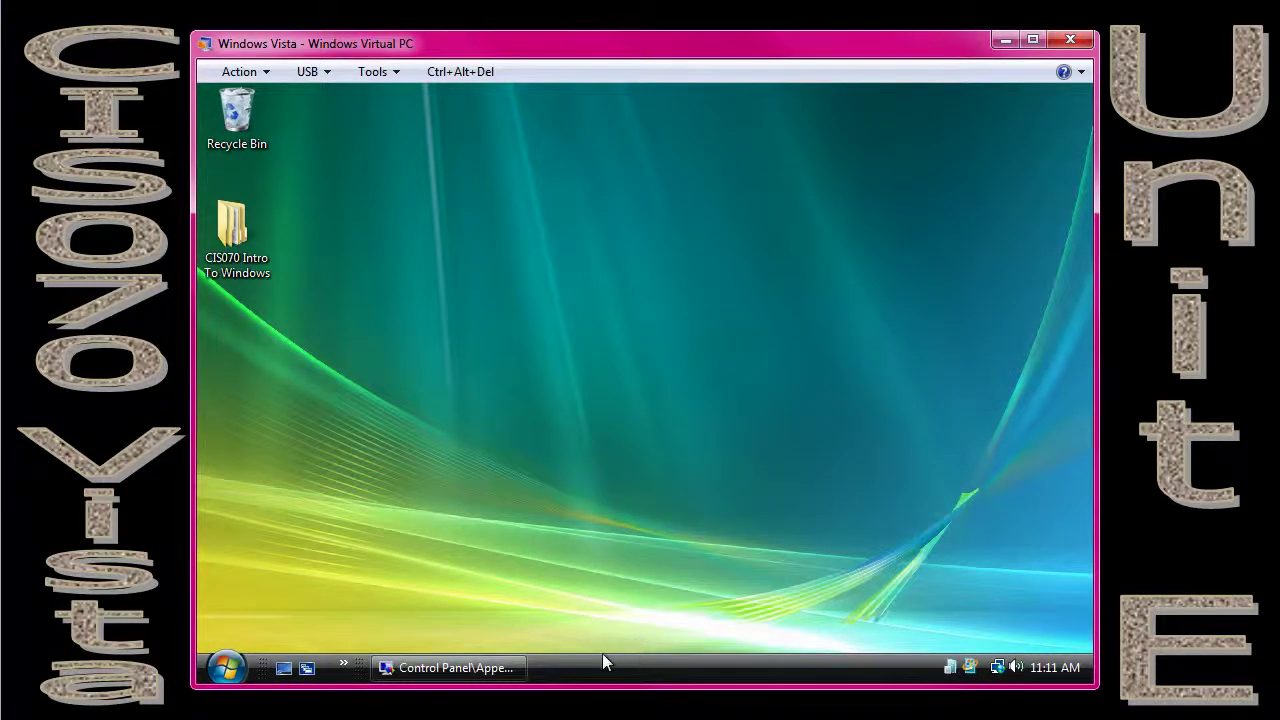
- Stretch the taskbar up to about half the desktop height and shrink it back to a single row
{"action": "left_click_drag", "start_coordinate": [599, 655], "coordinate": [607, 609]}
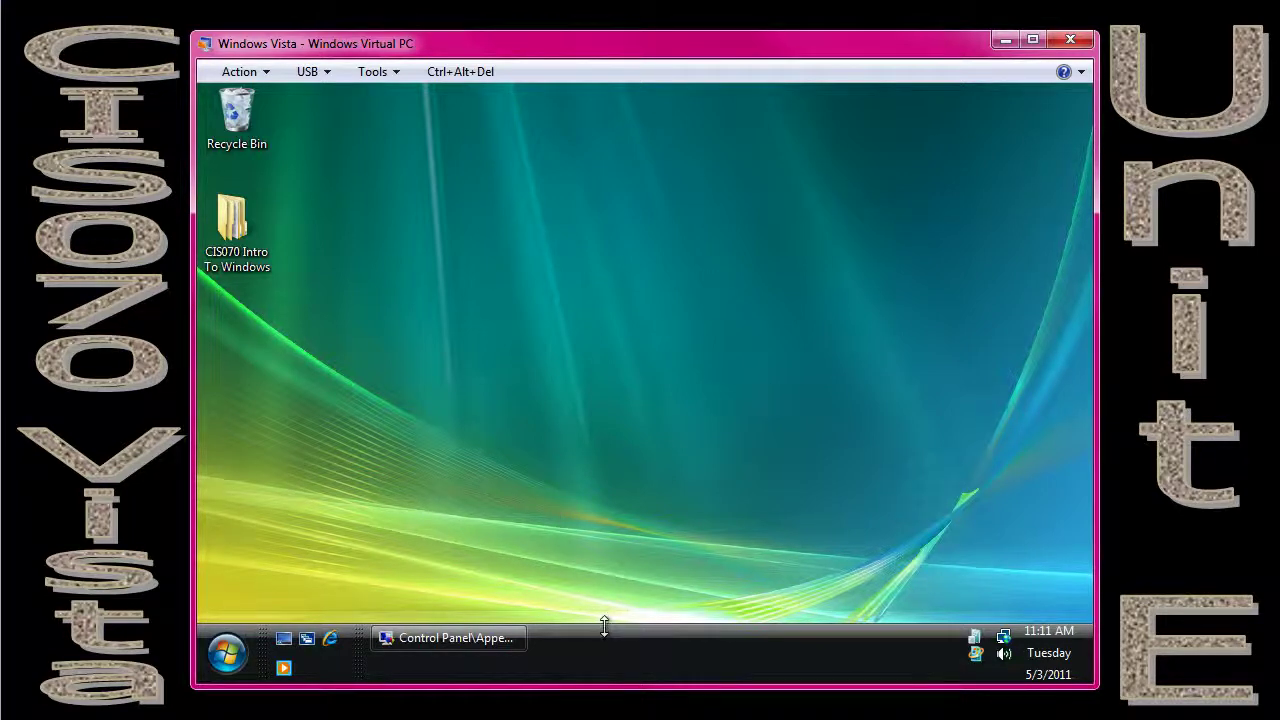
{"action": "left_click_drag", "start_coordinate": [604, 625], "coordinate": [620, 410]}
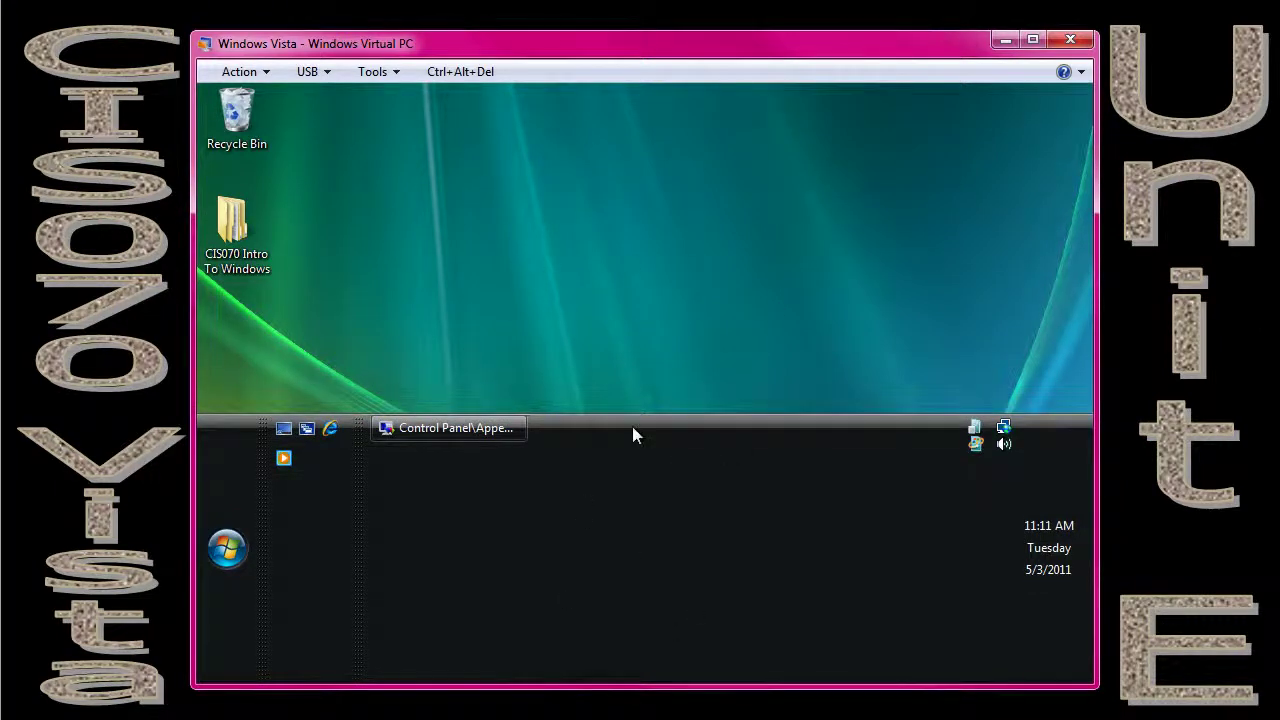
{"action": "left_click_drag", "start_coordinate": [628, 413], "coordinate": [627, 639]}
- Review the available taskbar toolbars, hide the Quick Launch toolbar, and show it again
{"action": "right_click", "coordinate": [622, 667]}
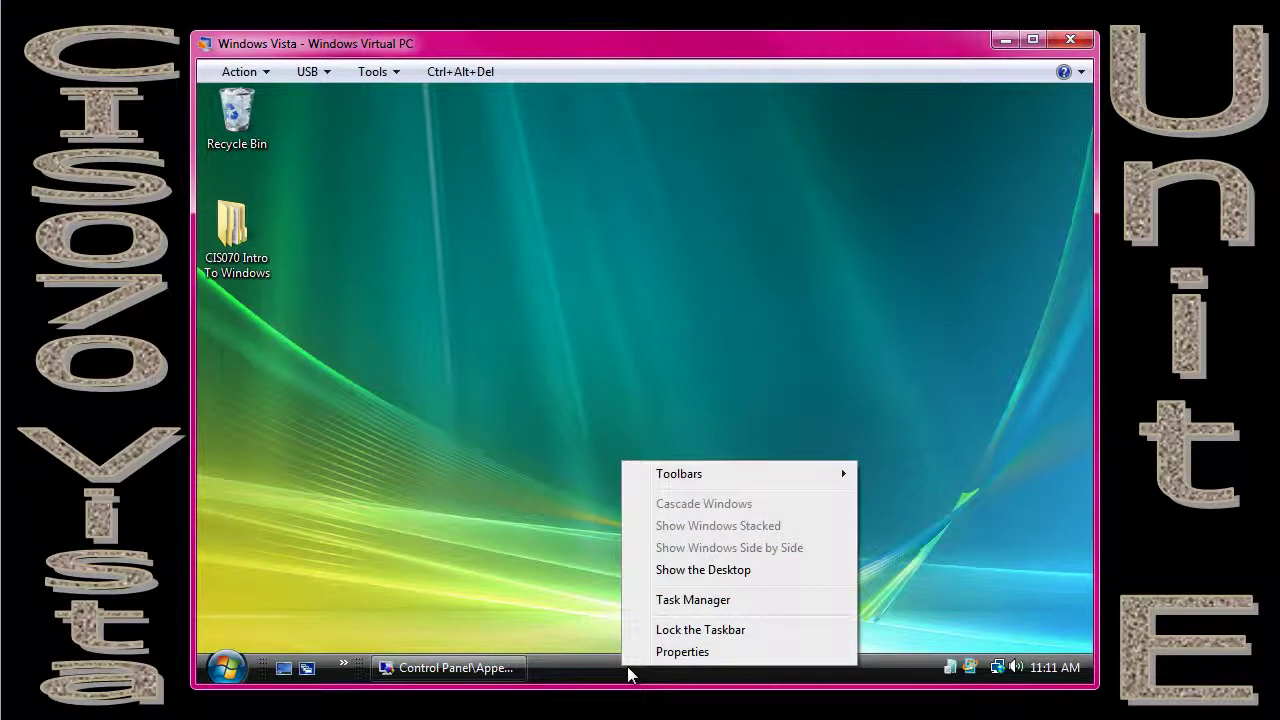
{"action": "left_click", "coordinate": [731, 478]}
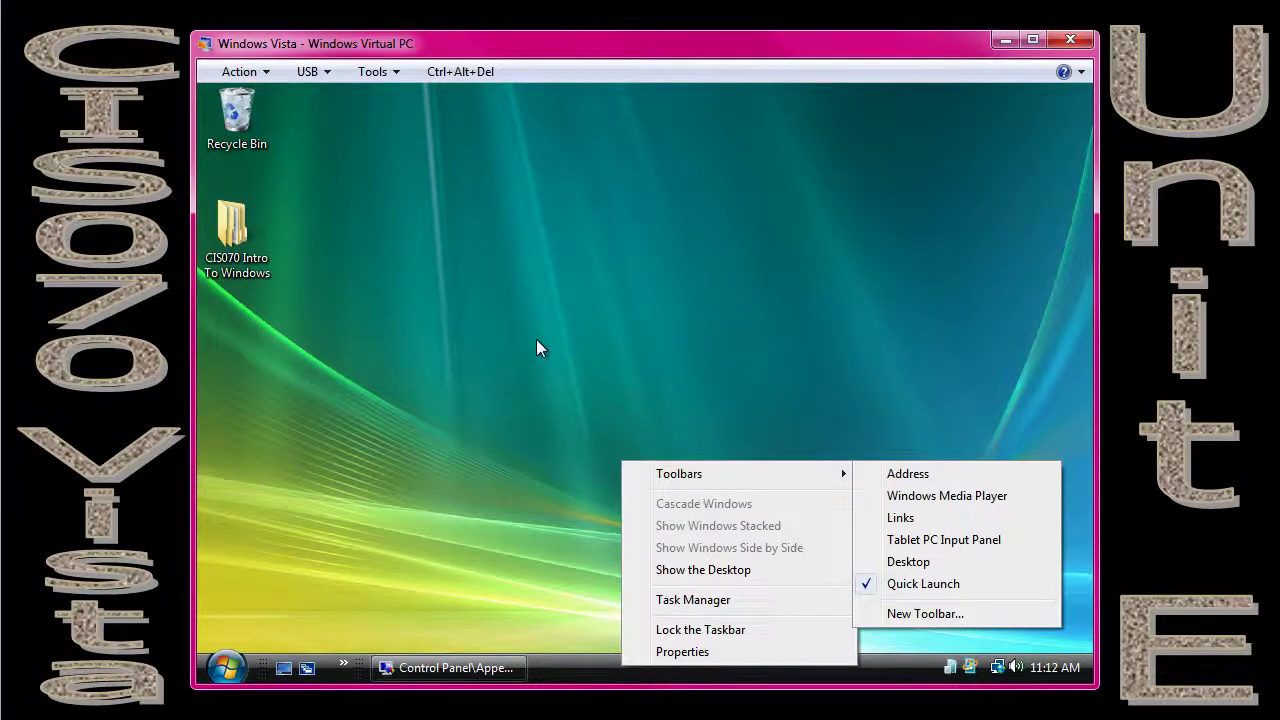
{"action": "key", "text": "Escape"}
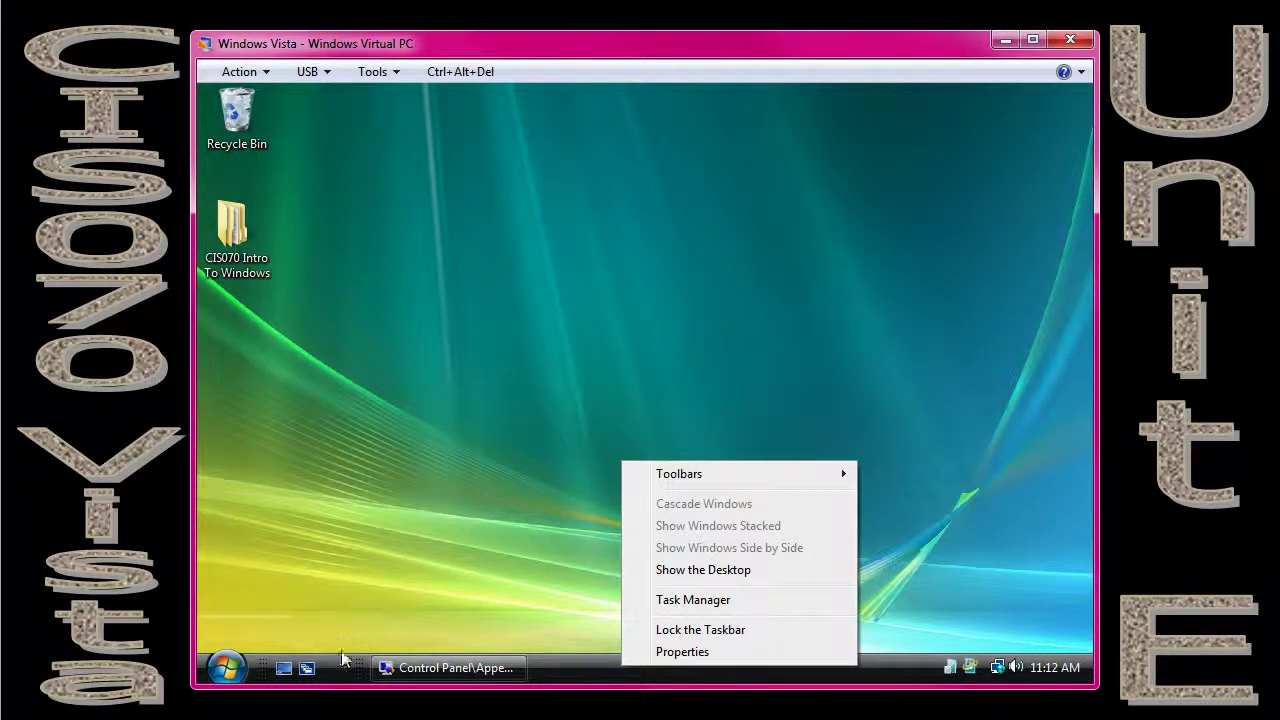
{"action": "mouse_move", "coordinate": [788, 474]}
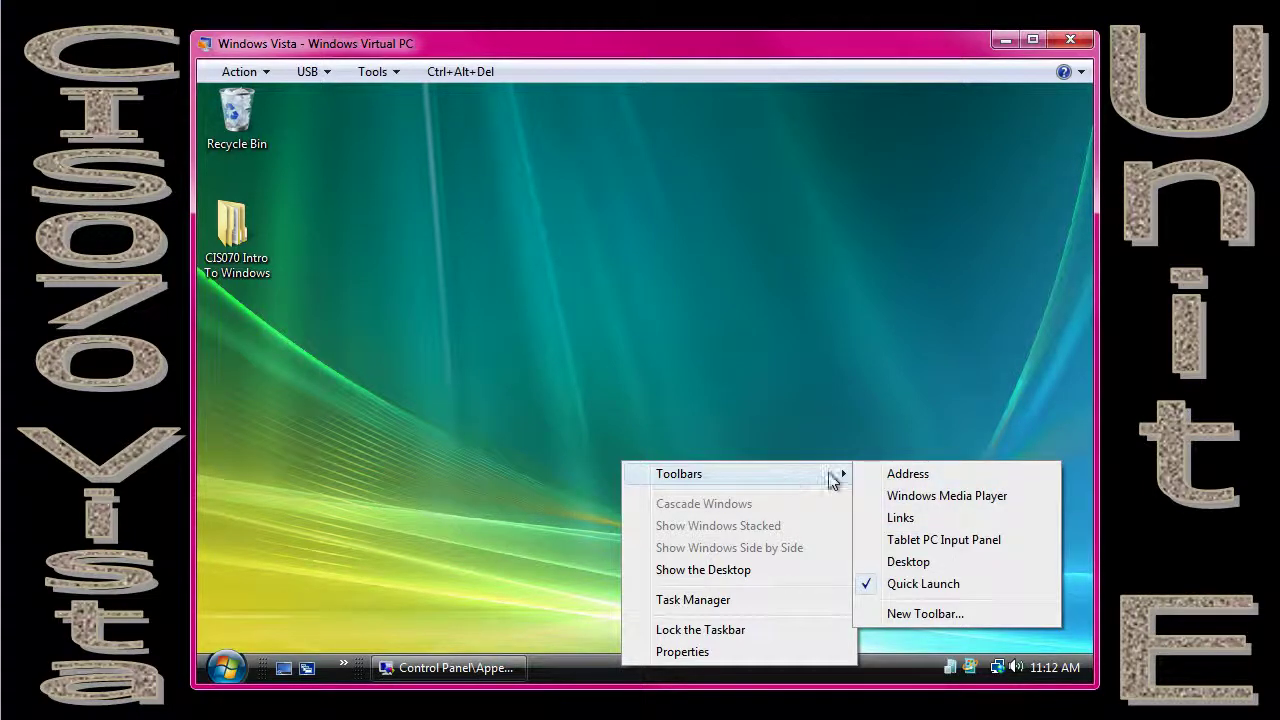
{"action": "left_click", "coordinate": [925, 586]}
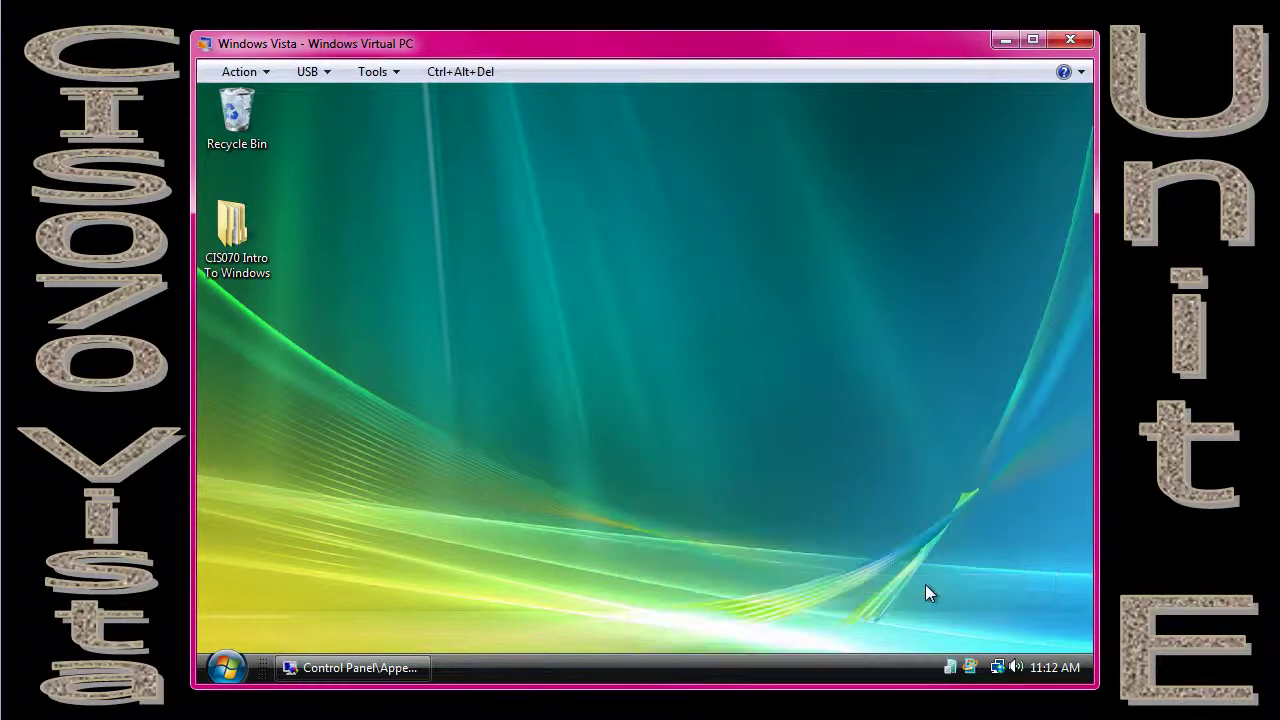
{"action": "right_click", "coordinate": [527, 666]}
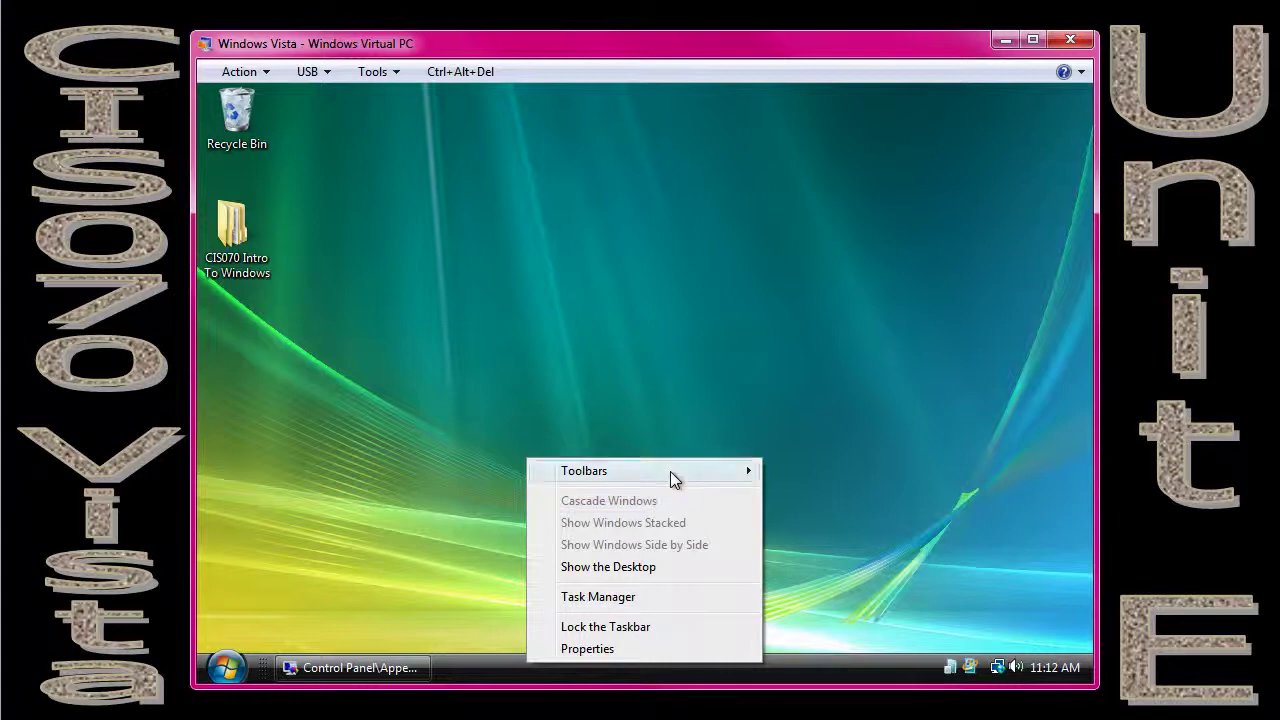
{"action": "mouse_move", "coordinate": [678, 470]}
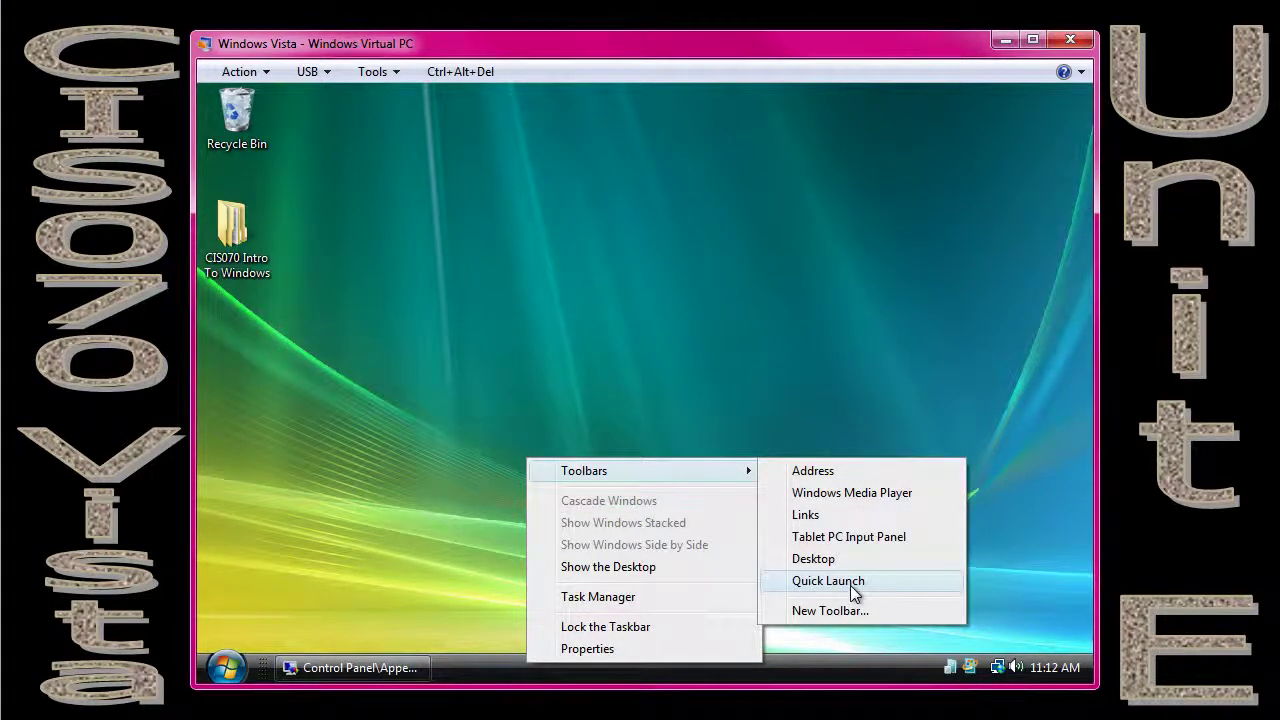
{"action": "left_click", "coordinate": [850, 582]}
- Add the Address toolbar to the taskbar
{"action": "right_click", "coordinate": [706, 679]}
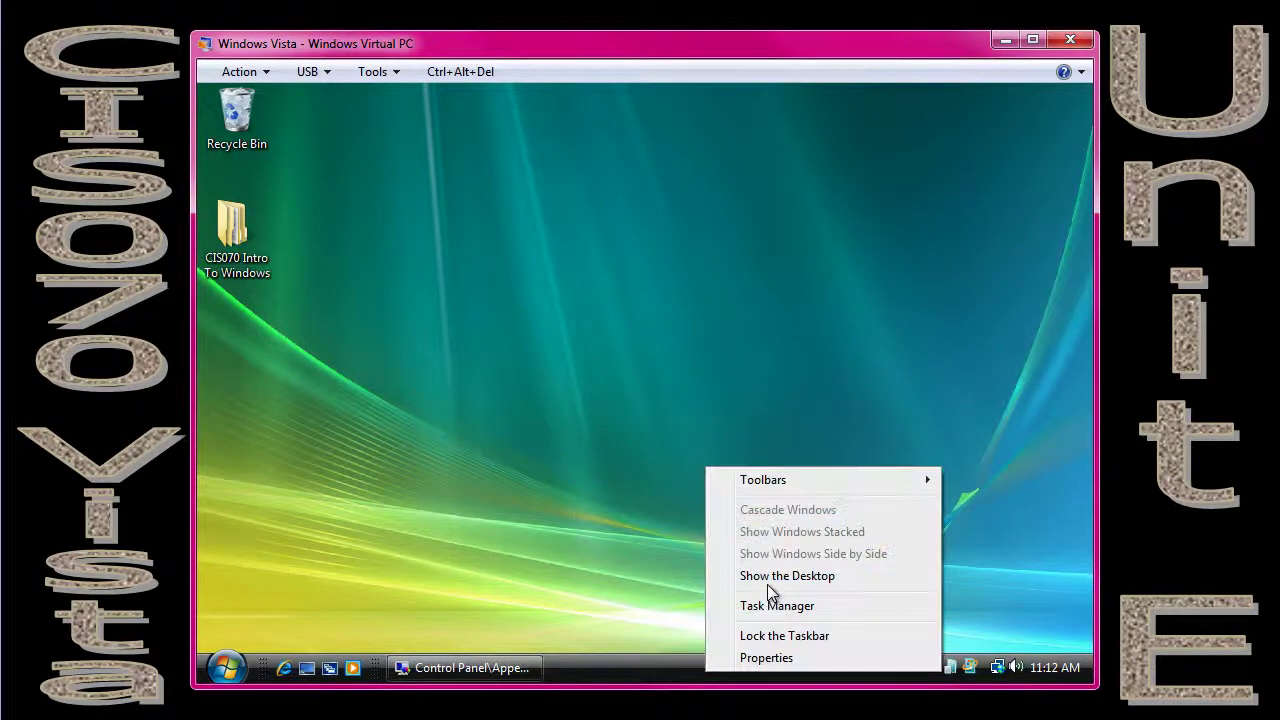
{"action": "mouse_move", "coordinate": [876, 479]}
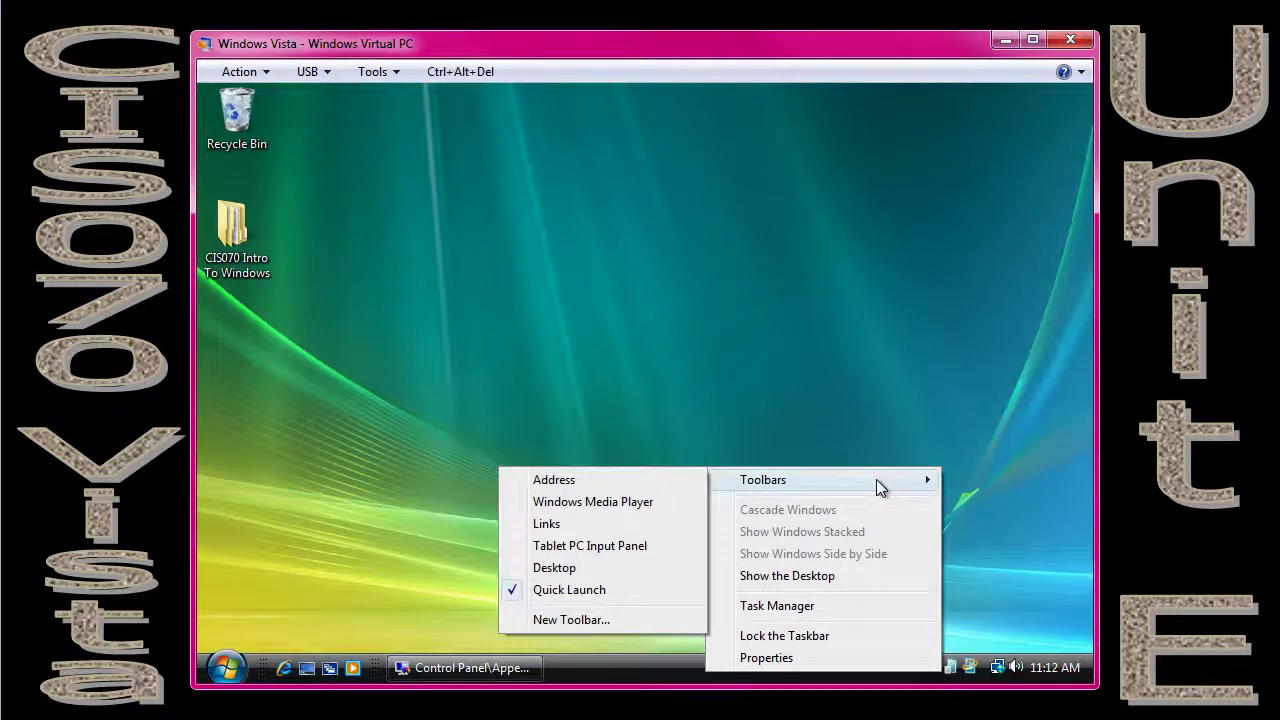
{"action": "left_click", "coordinate": [643, 481]}
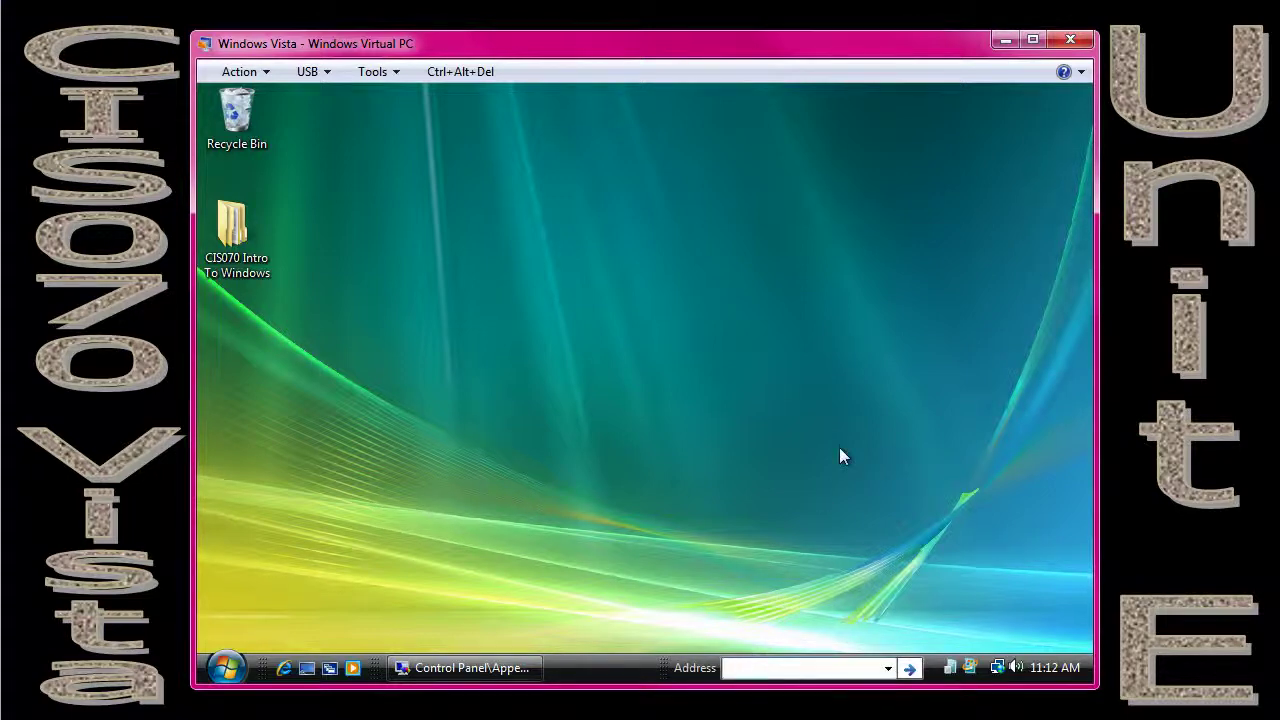
{"action": "type", "text": "www.msn"}
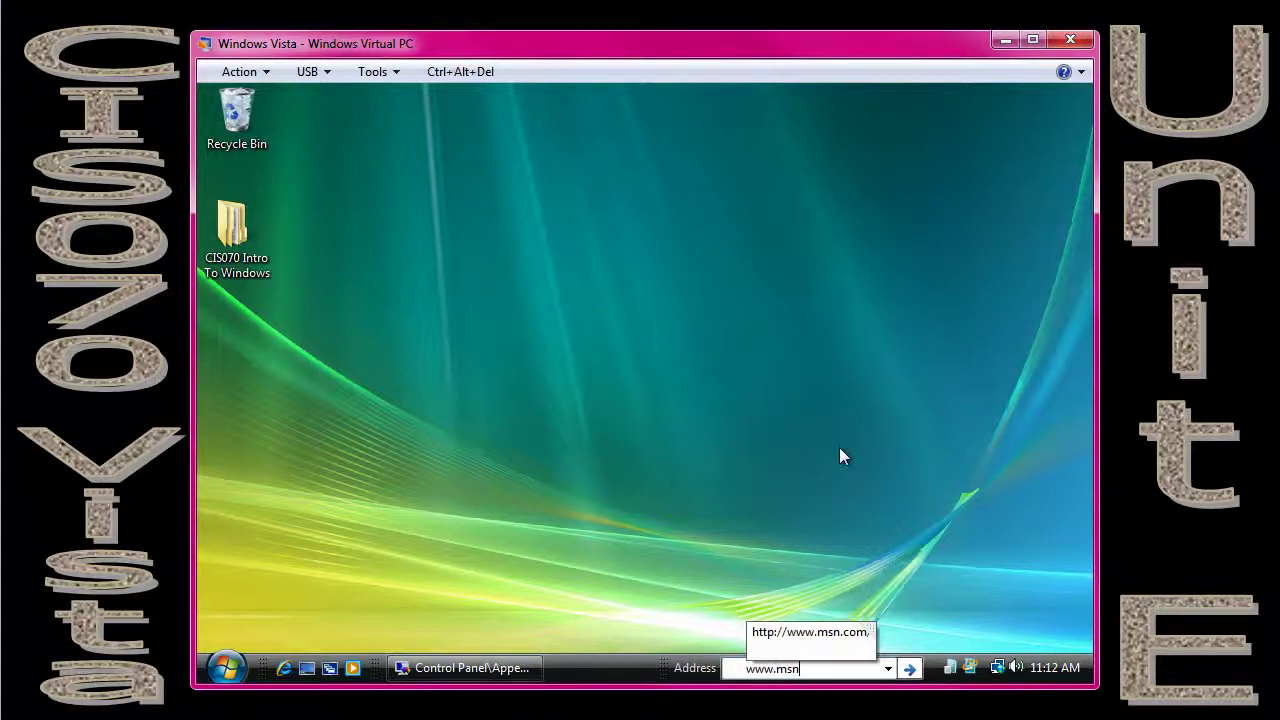
{"action": "type", "text": ".com"}
{"action": "key", "text": "Return"}
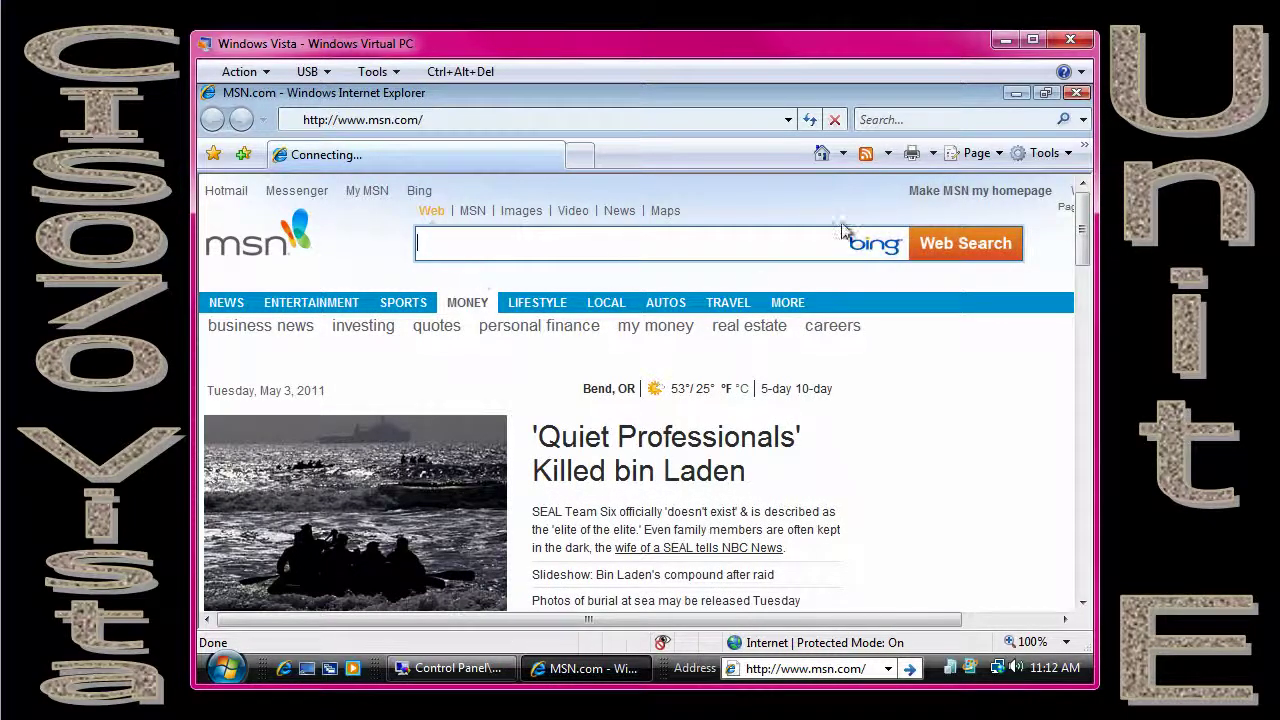
{"action": "left_click", "coordinate": [1076, 93]}
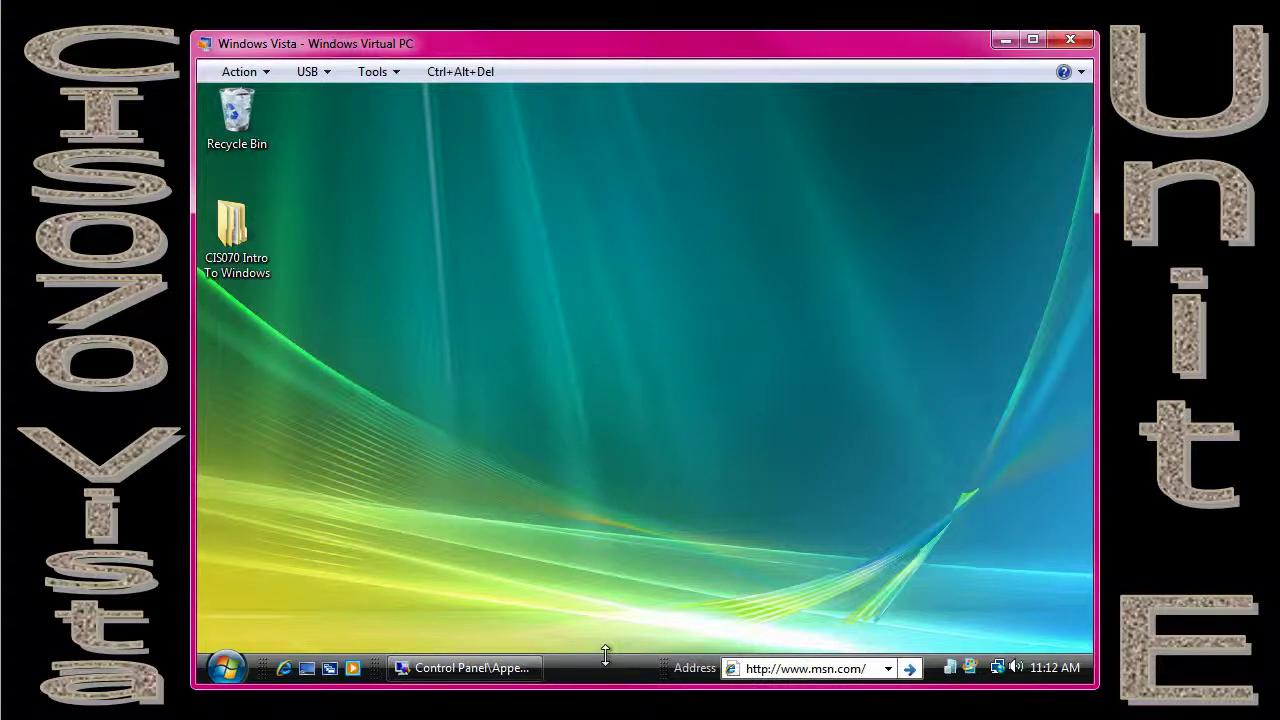
- Try a taller taskbar, return it to a single row, and remove the Address toolbar from it
{"action": "left_click_drag", "start_coordinate": [605, 654], "coordinate": [603, 609]}
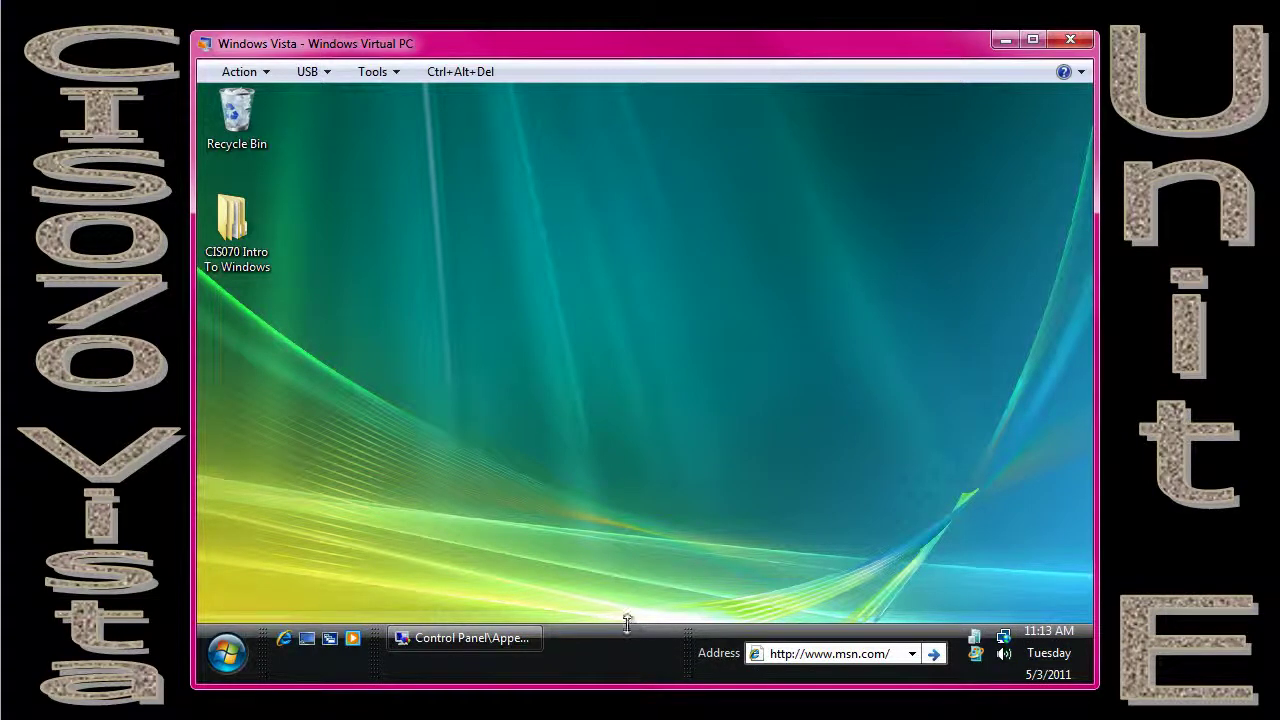
{"action": "left_click_drag", "start_coordinate": [627, 623], "coordinate": [625, 655]}
{"action": "right_click", "coordinate": [618, 675]}
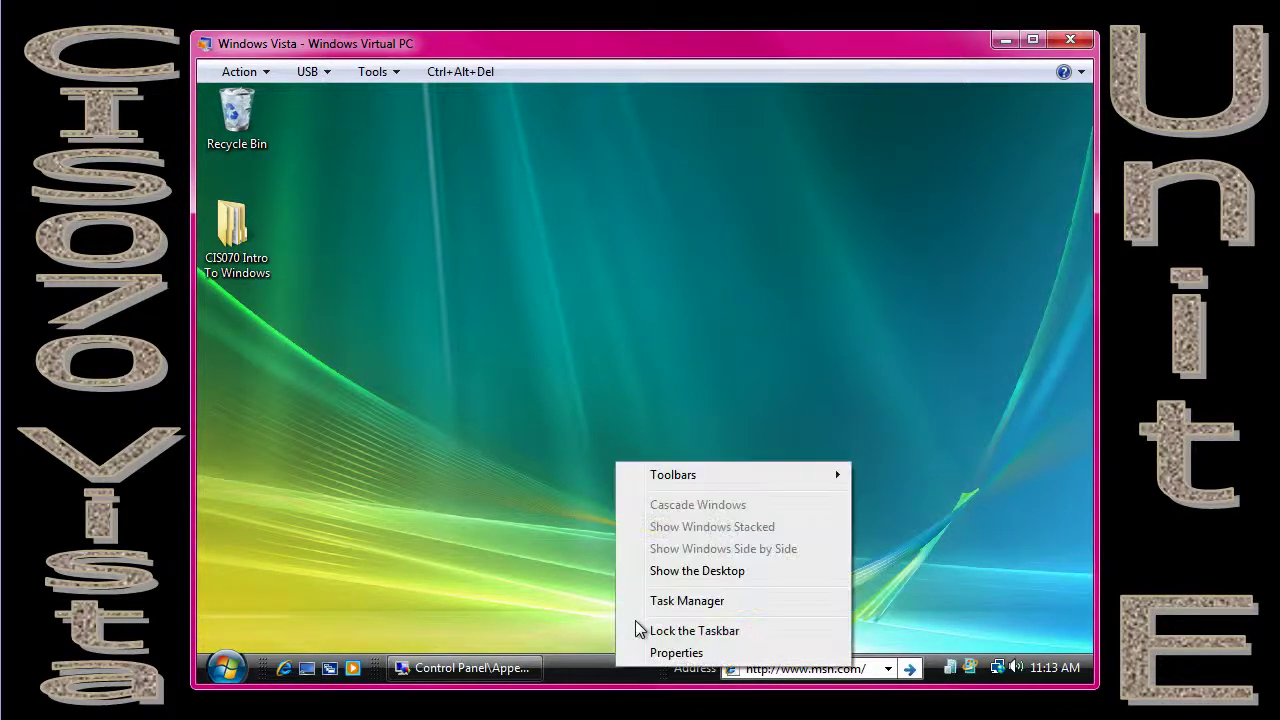
{"action": "mouse_move", "coordinate": [710, 479]}
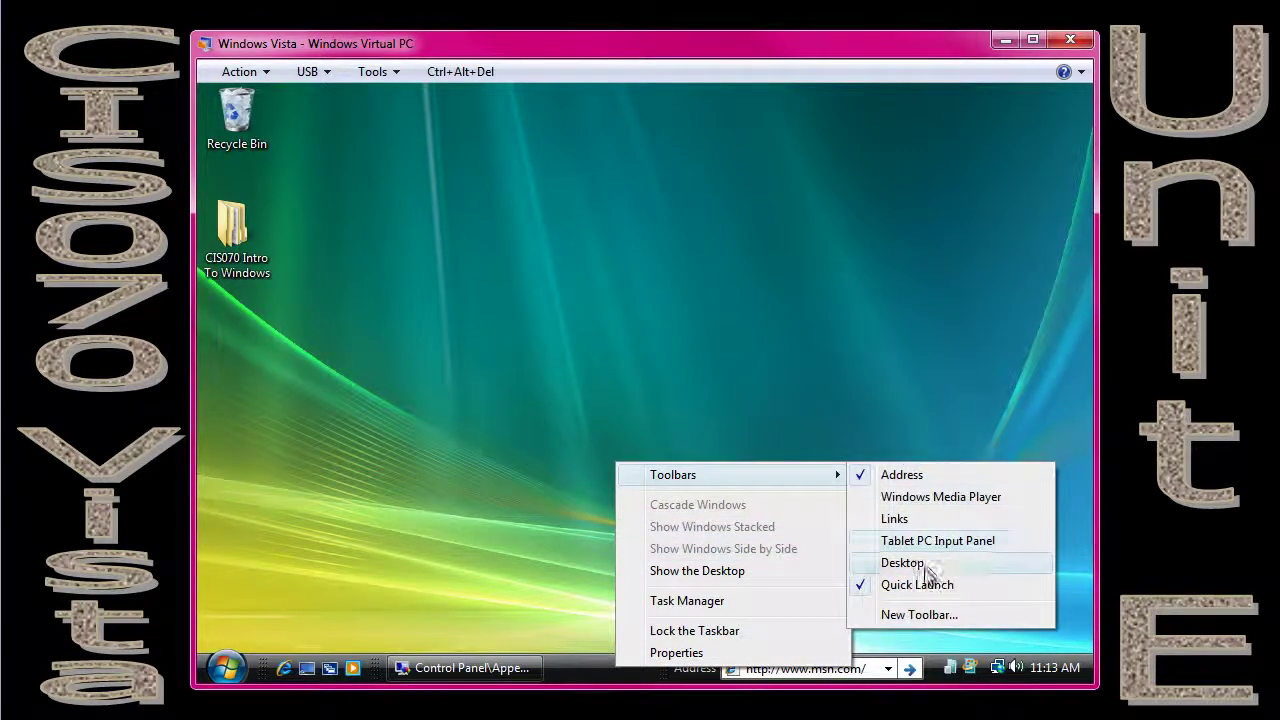
{"action": "left_click", "coordinate": [903, 476]}
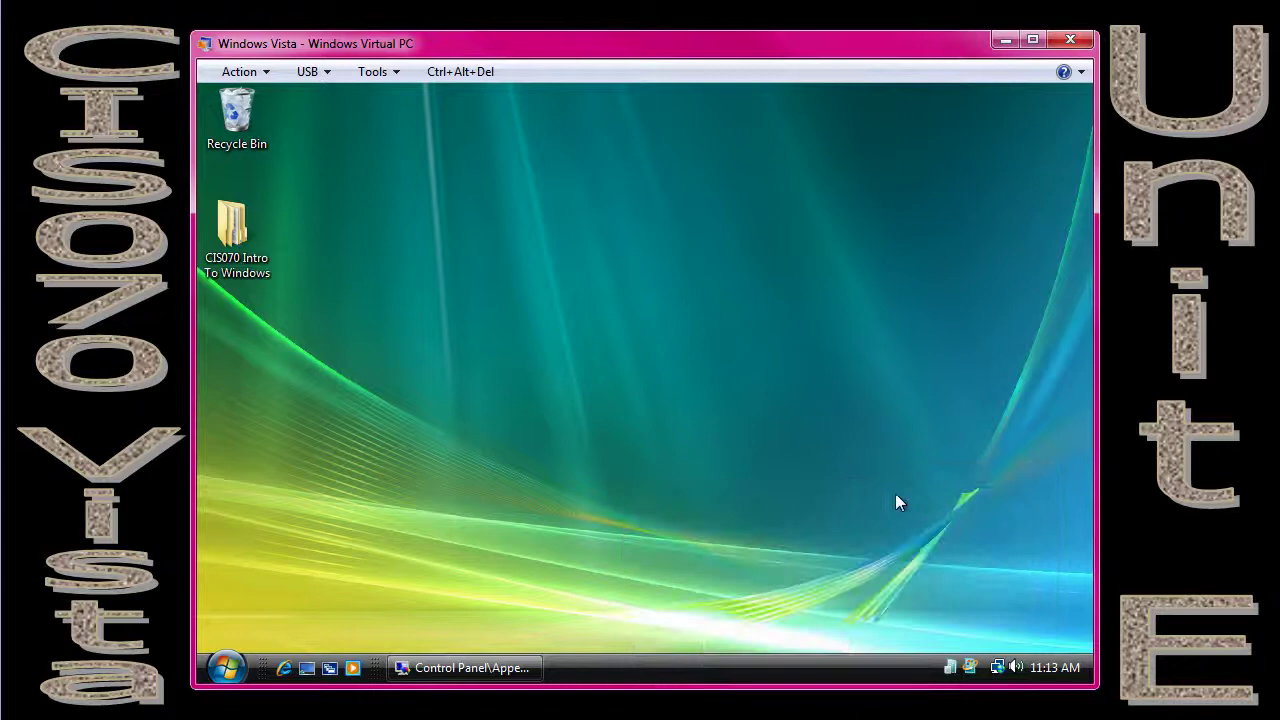
- Add the Windows Media Player toolbar to the taskbar and show the player's compact controls there
{"action": "right_click", "coordinate": [720, 670]}
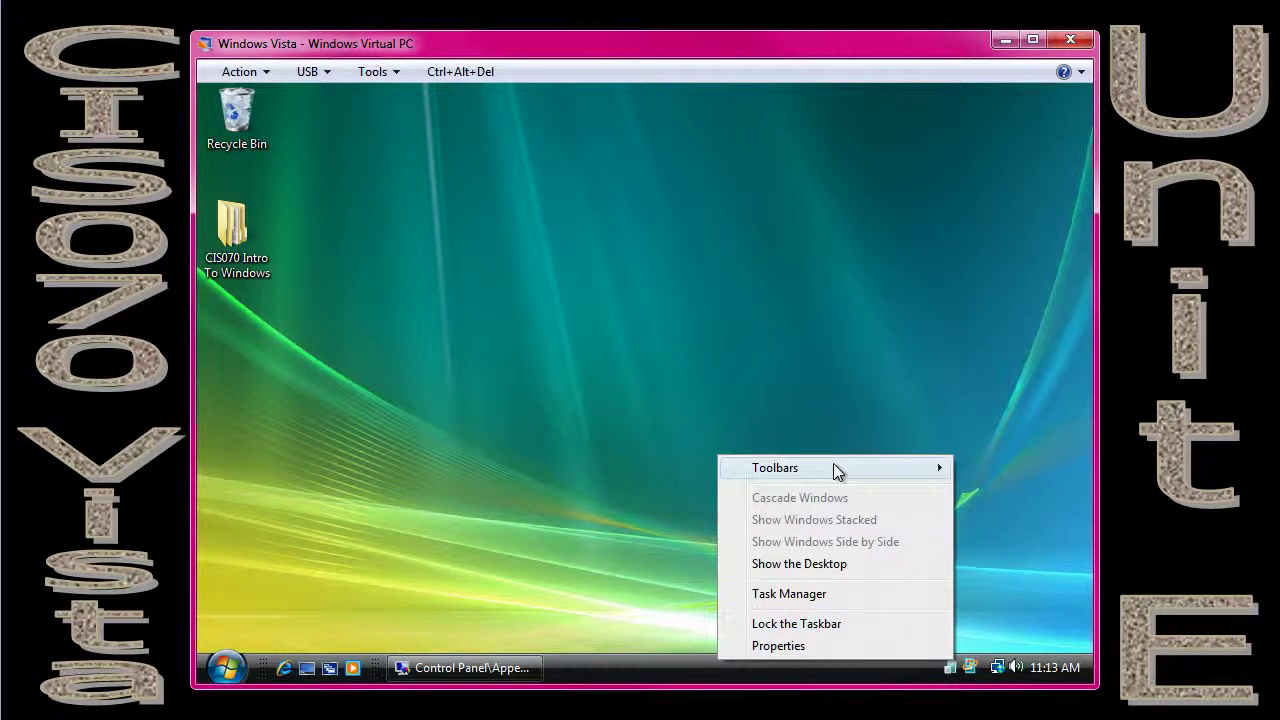
{"action": "mouse_move", "coordinate": [834, 470]}
{"action": "left_click", "coordinate": [677, 491]}
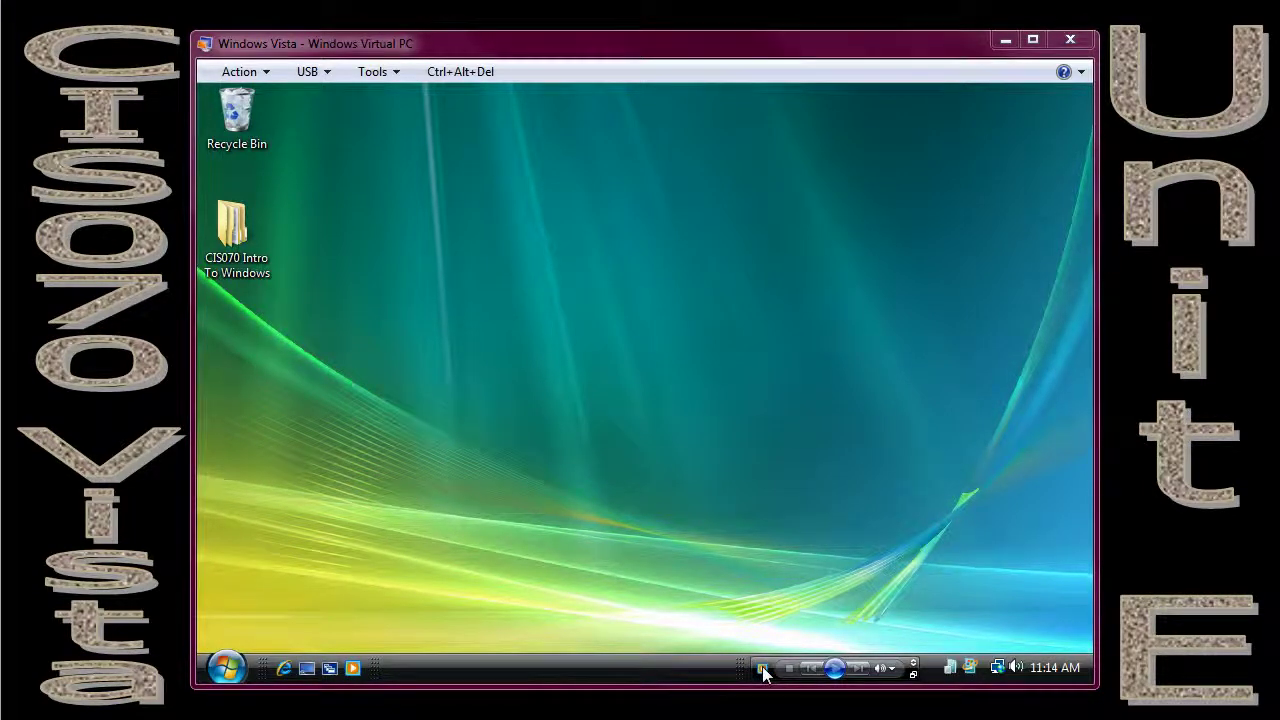
- Restore Windows Media Player from its compact taskbar controls to the full window and close the player
{"action": "left_click", "coordinate": [762, 667]}
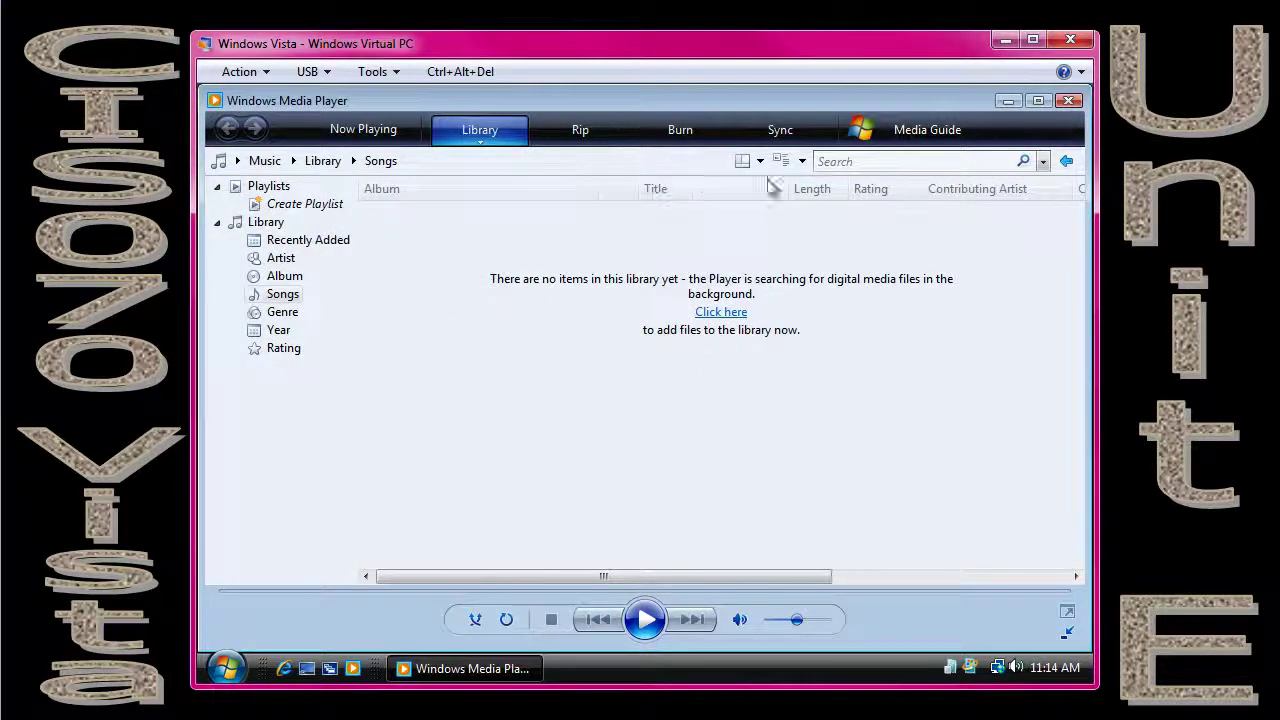
{"action": "left_click", "coordinate": [1068, 100]}
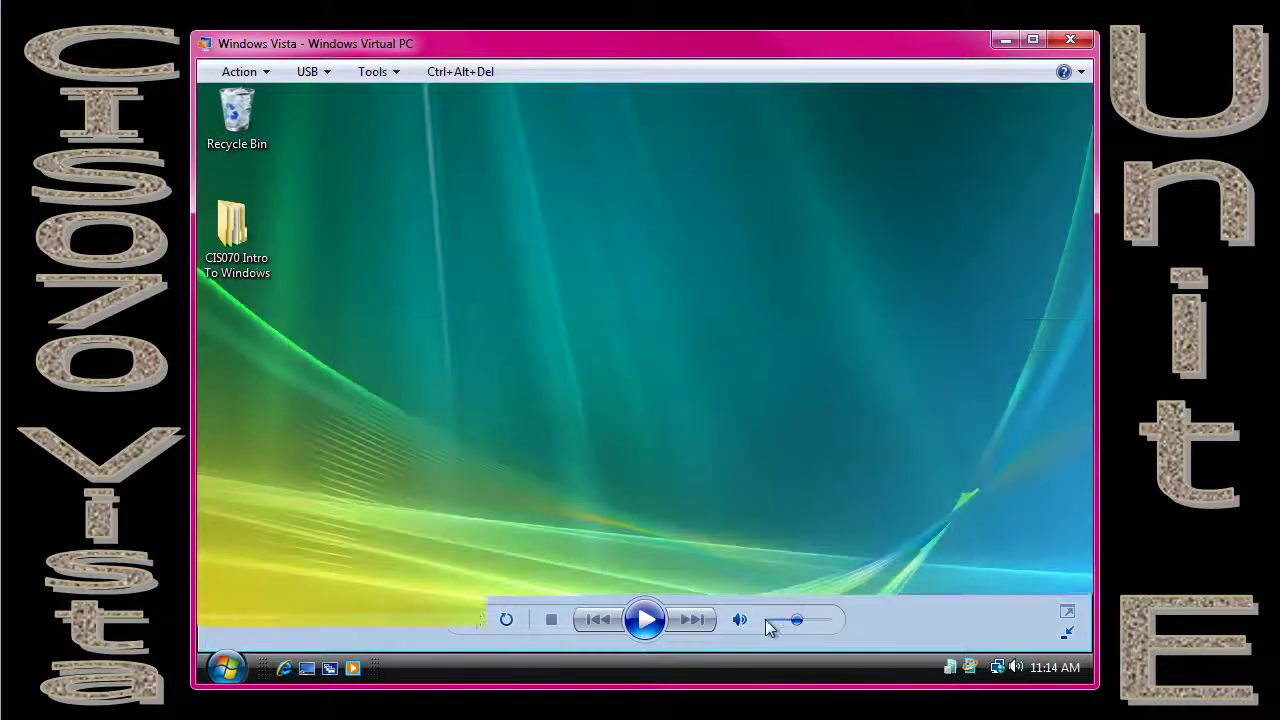
- View the folder chooser for creating a new taskbar toolbar, then close it without choosing a folder
{"action": "right_click", "coordinate": [703, 664]}
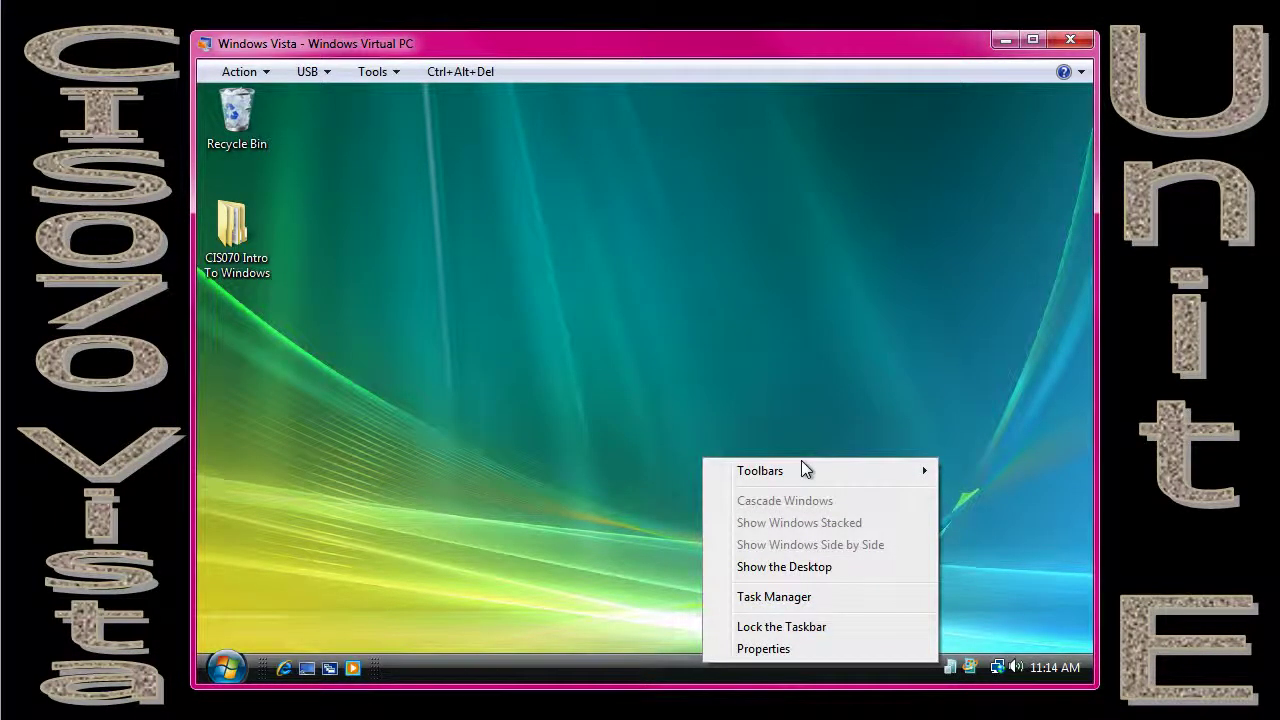
{"action": "mouse_move", "coordinate": [814, 474]}
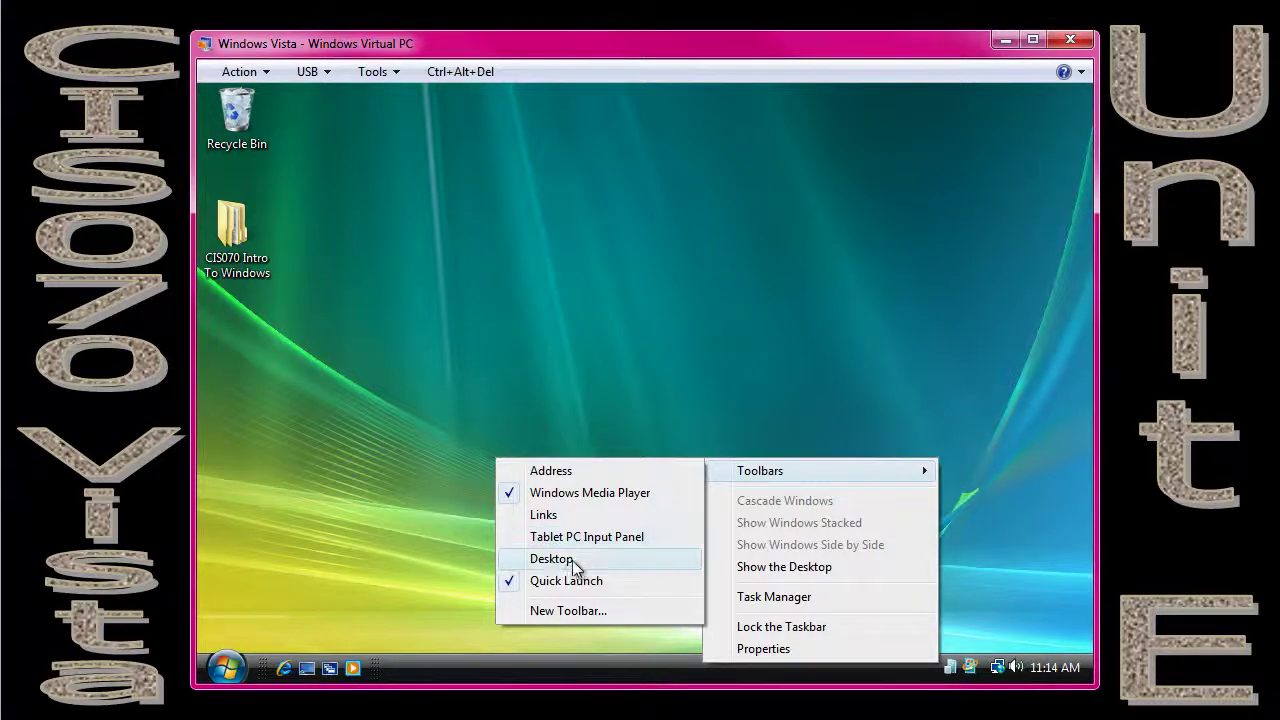
{"action": "left_click", "coordinate": [570, 611]}
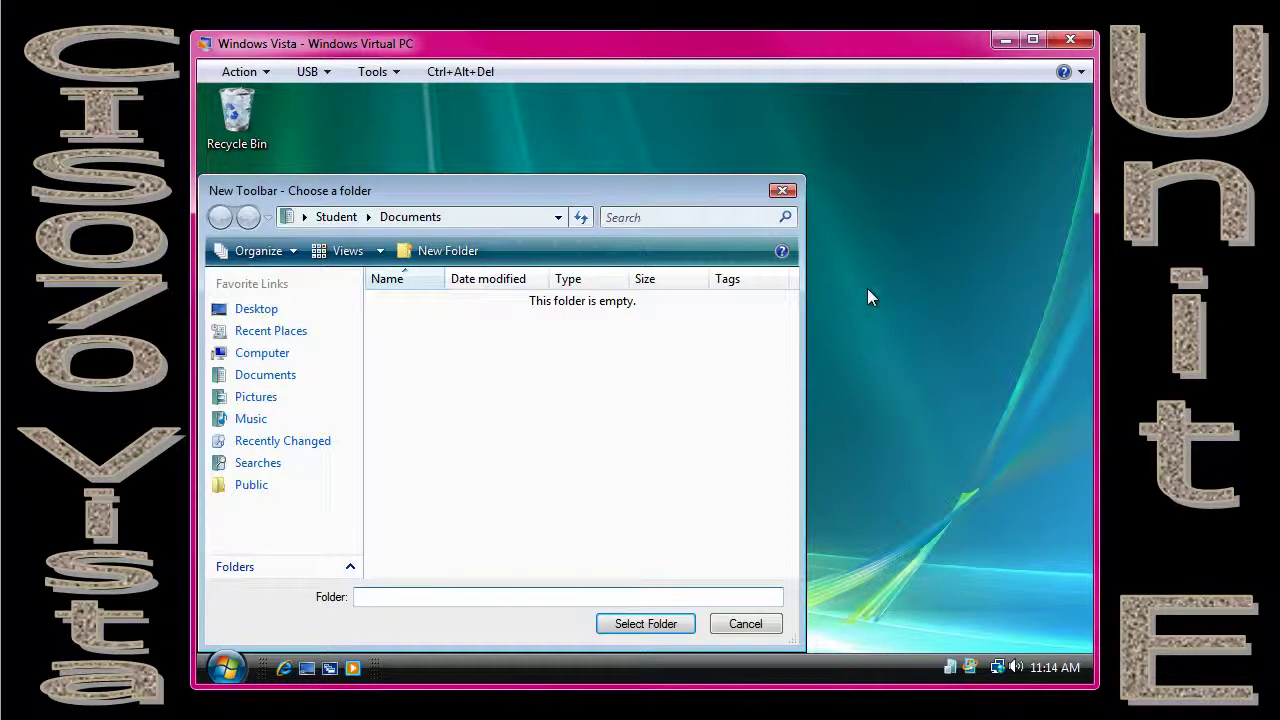
{"action": "left_click_drag", "start_coordinate": [491, 197], "coordinate": [539, 184]}
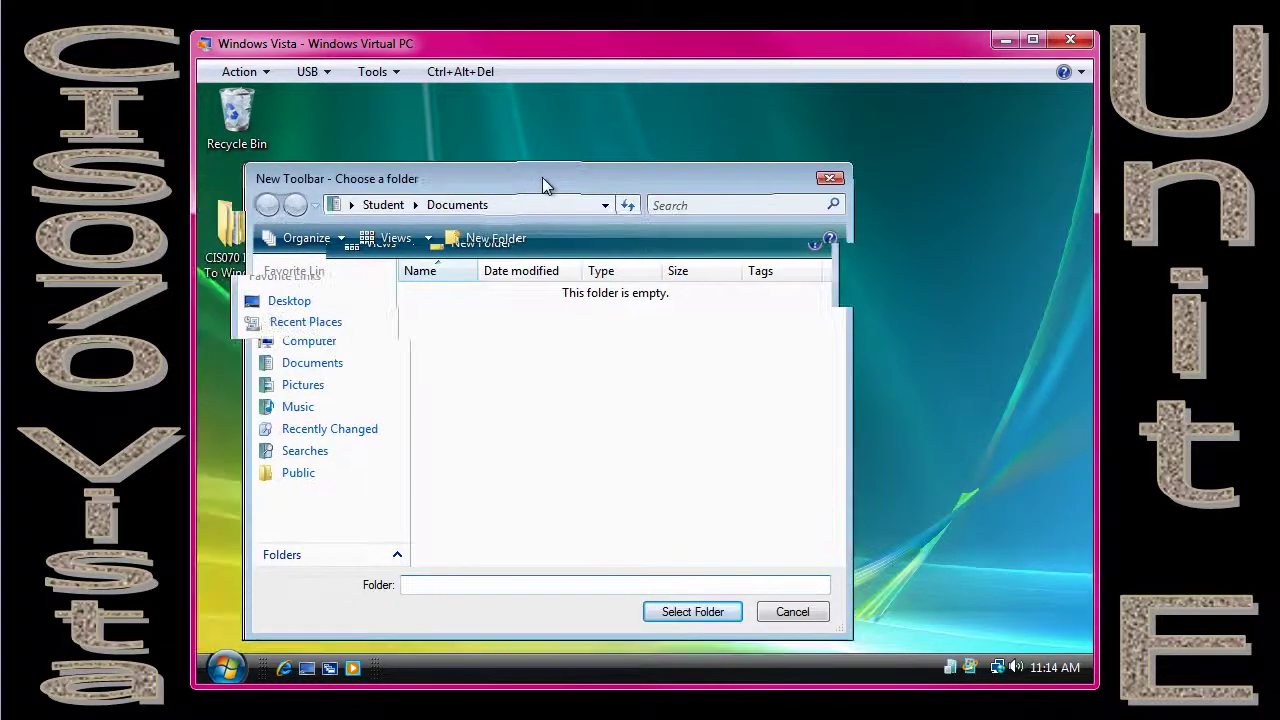
{"action": "left_click", "coordinate": [831, 178]}
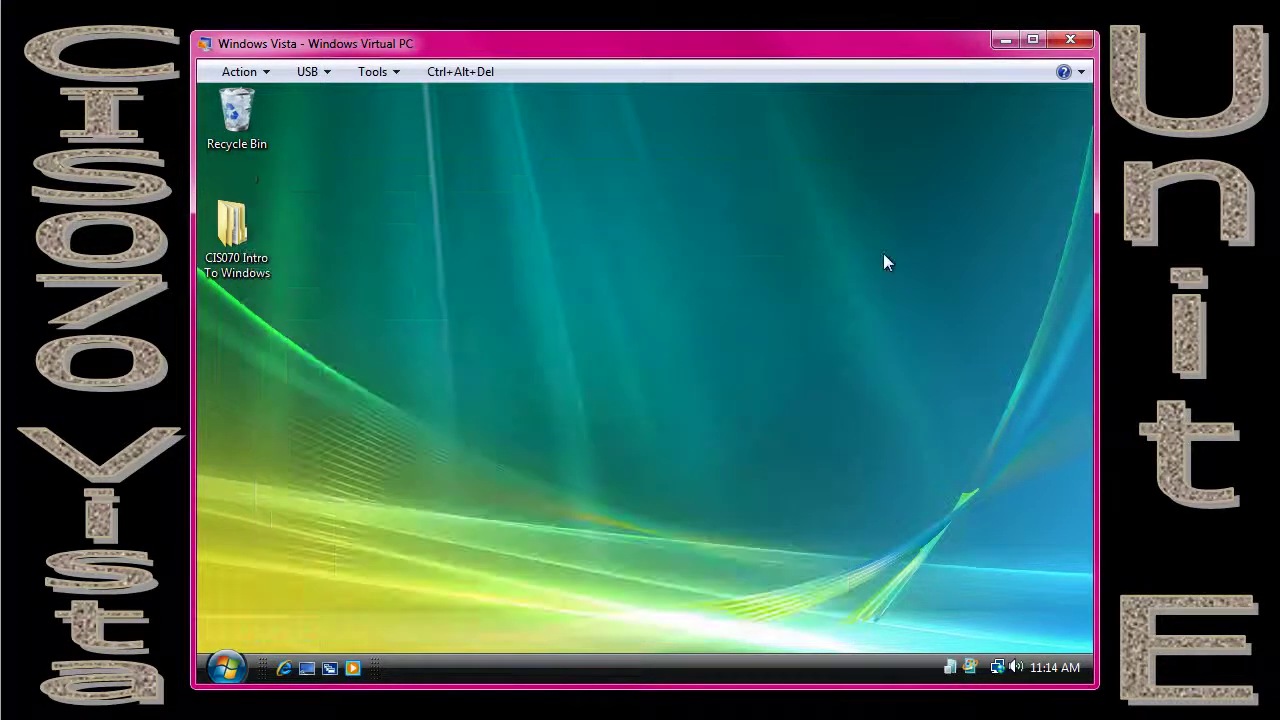
- Turn on auto-hide for the taskbar in its properties, applying the change and closing the dialog
{"action": "right_click", "coordinate": [640, 662]}
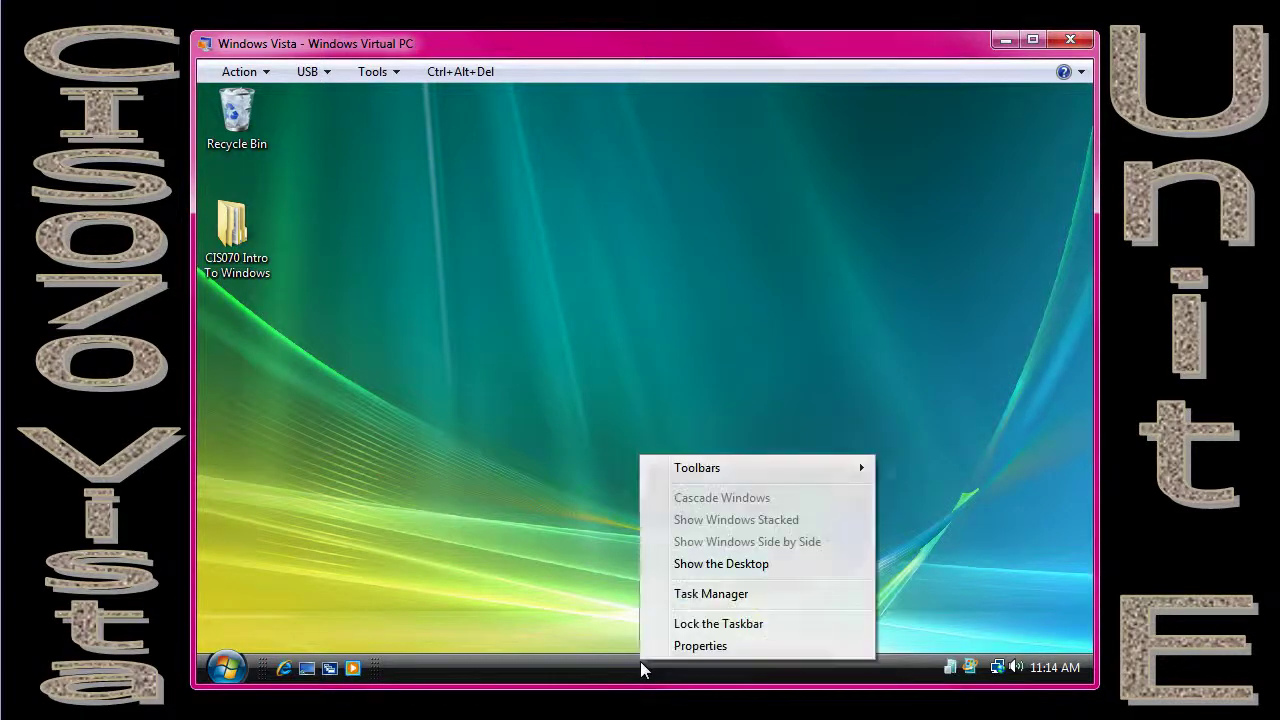
{"action": "left_click", "coordinate": [700, 646]}
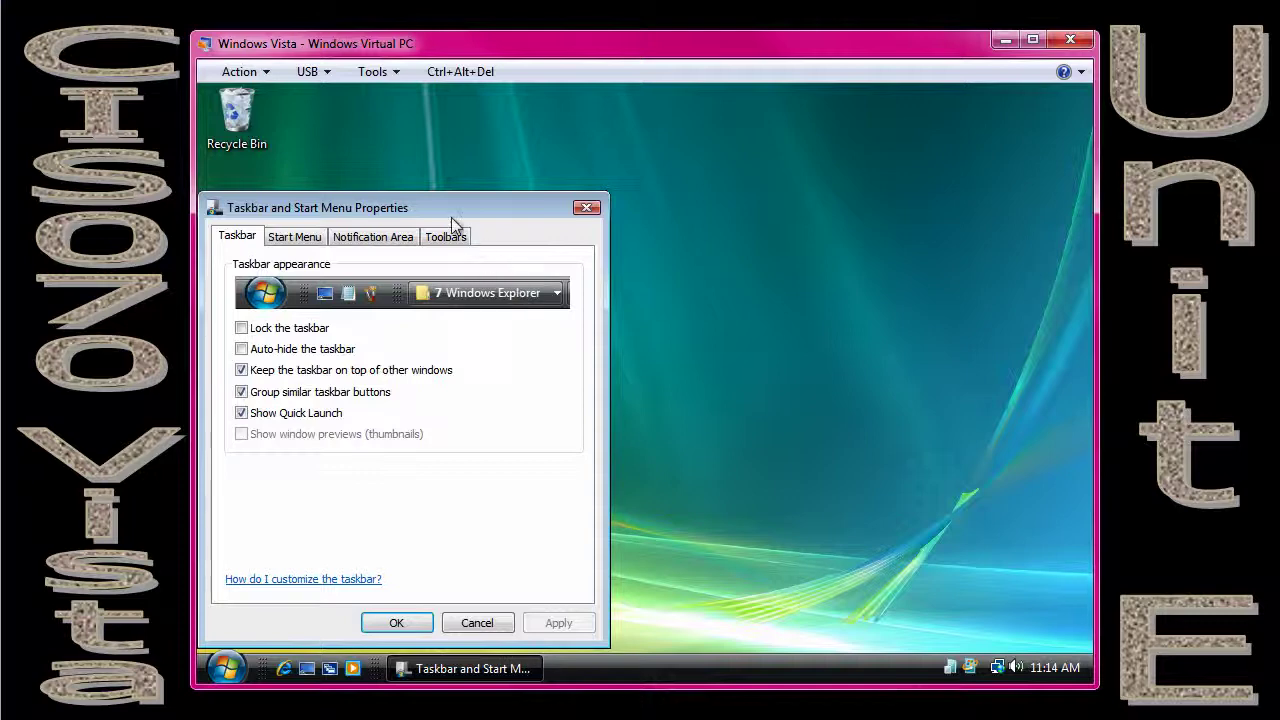
{"action": "left_click", "coordinate": [241, 349]}
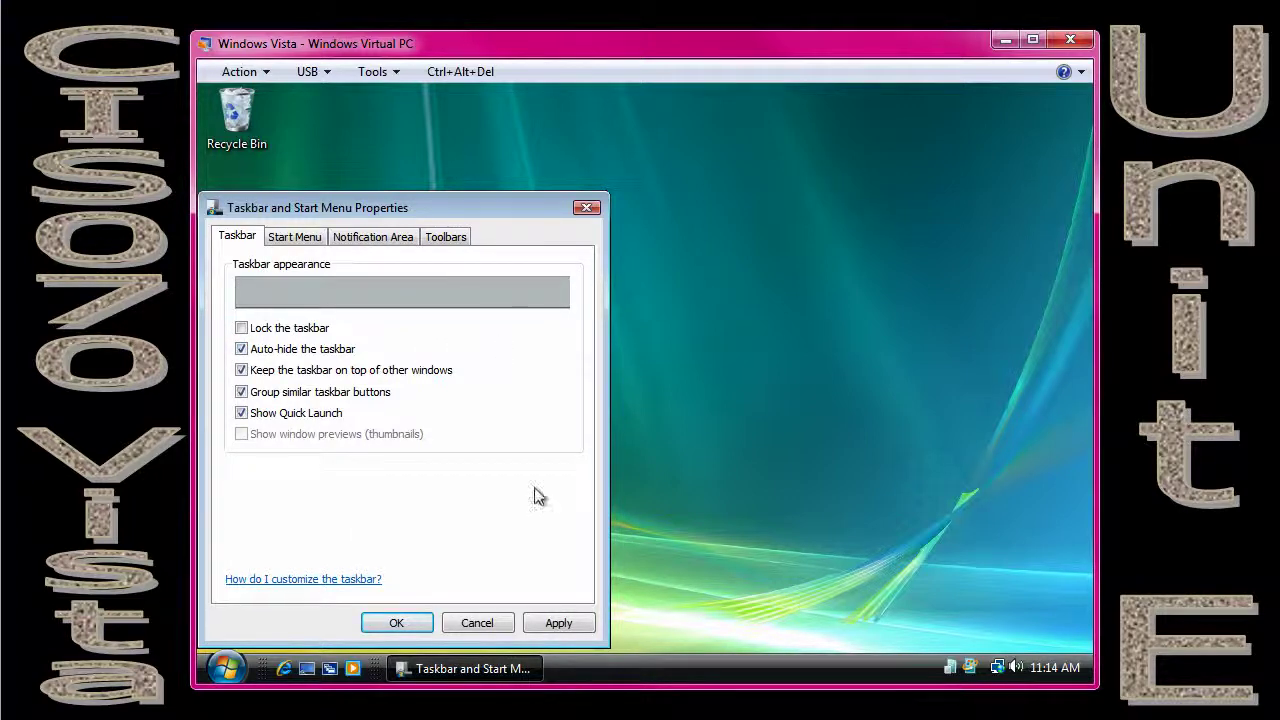
{"action": "left_click", "coordinate": [559, 623]}
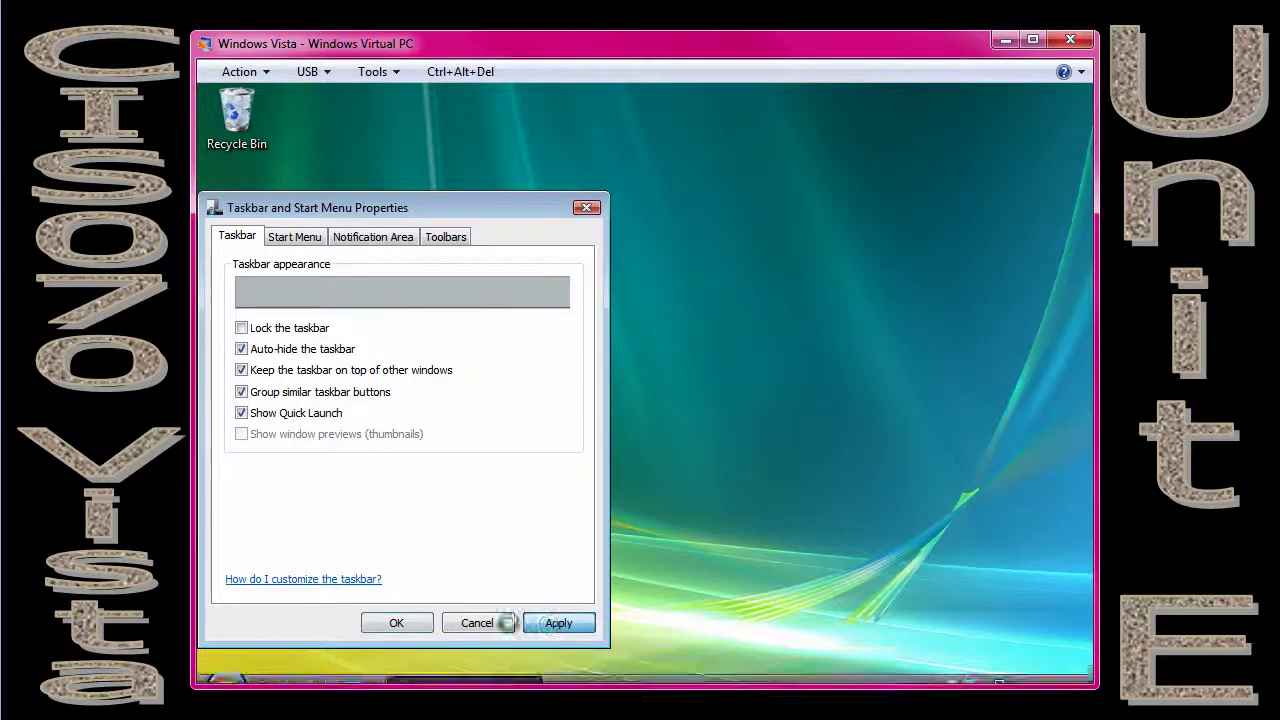
{"action": "left_click", "coordinate": [400, 622]}
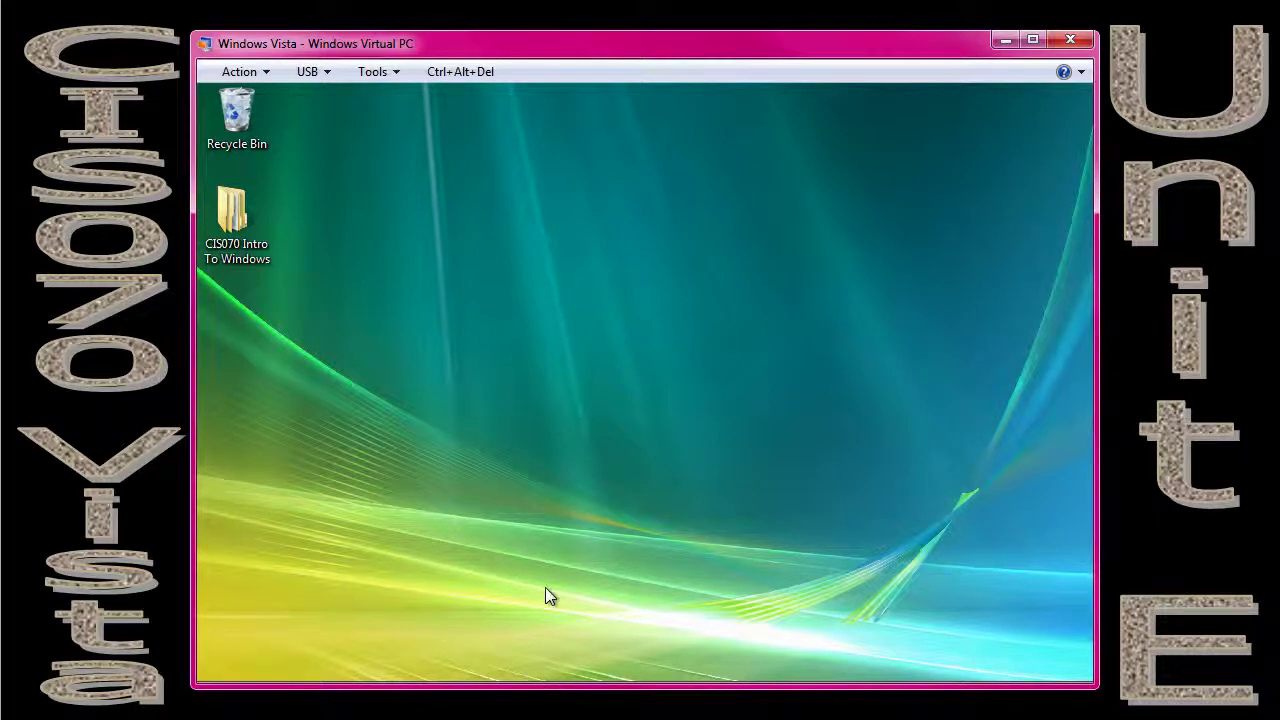
- Reveal the hidden taskbar, turn off its auto-hide option, apply the change and close the properties
{"action": "mouse_move", "coordinate": [565, 688]}
{"action": "right_click", "coordinate": [498, 564]}
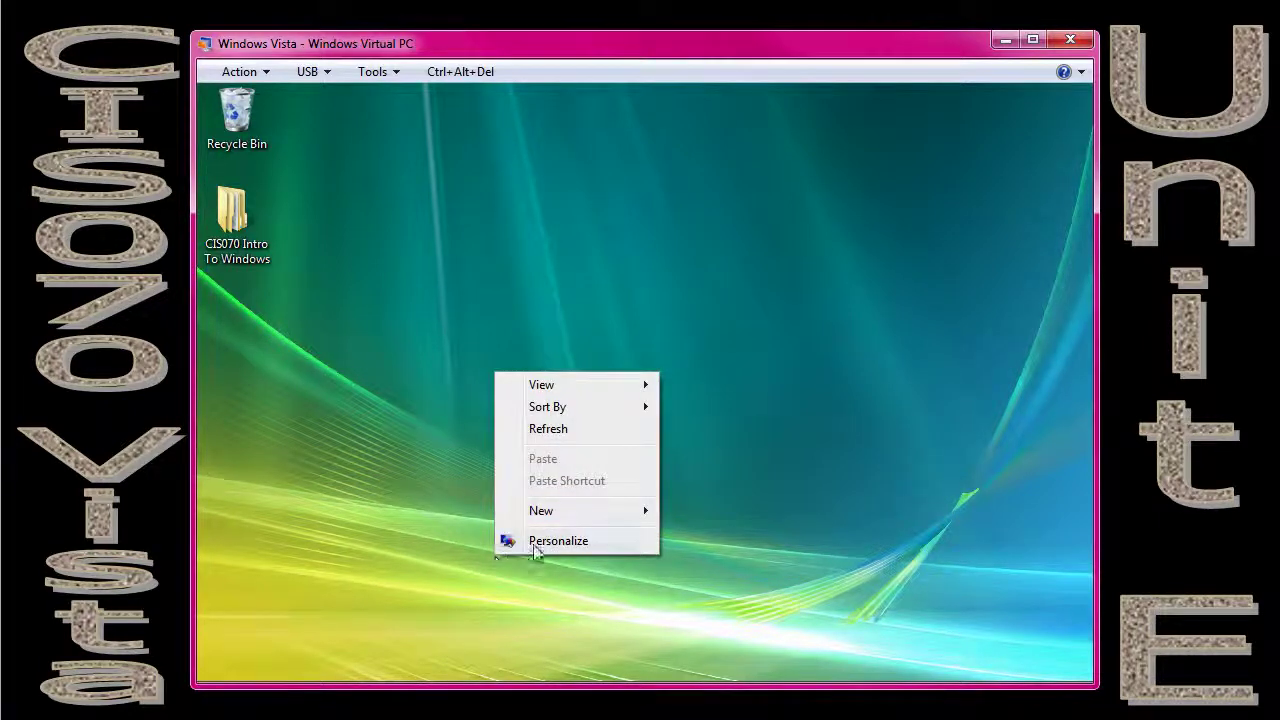
{"action": "left_click", "coordinate": [708, 553]}
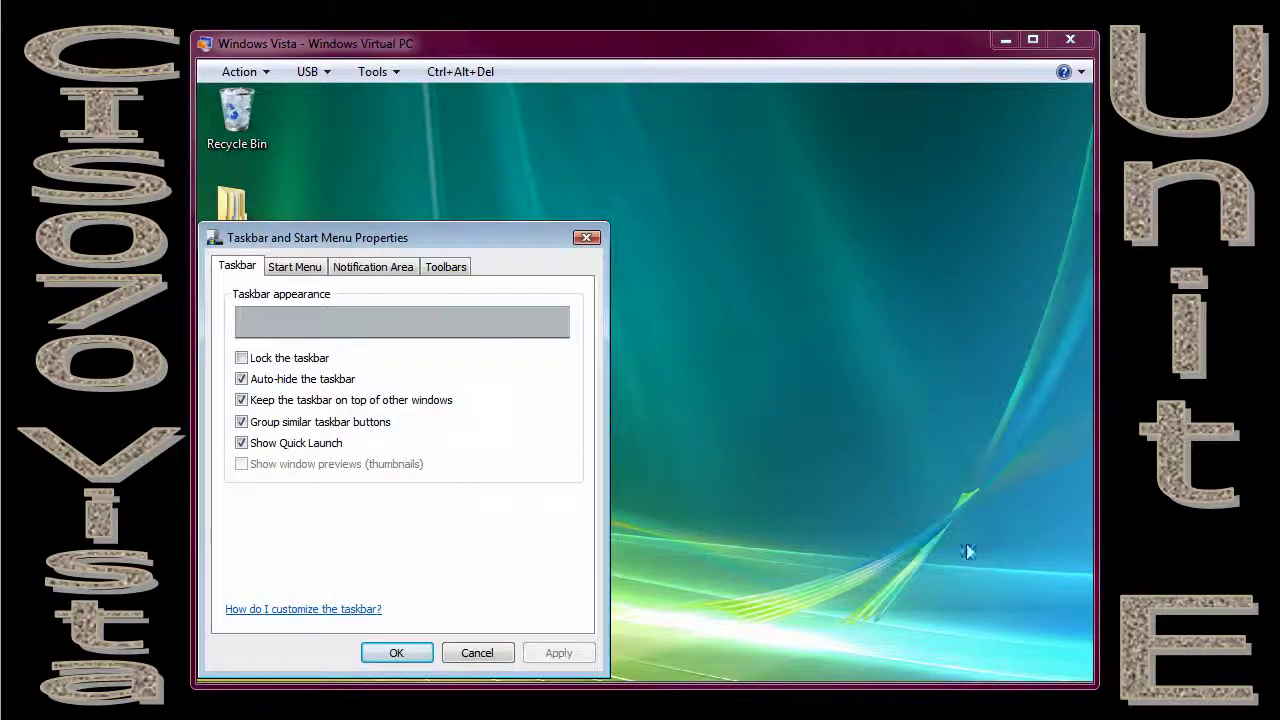
{"action": "left_click", "coordinate": [243, 380]}
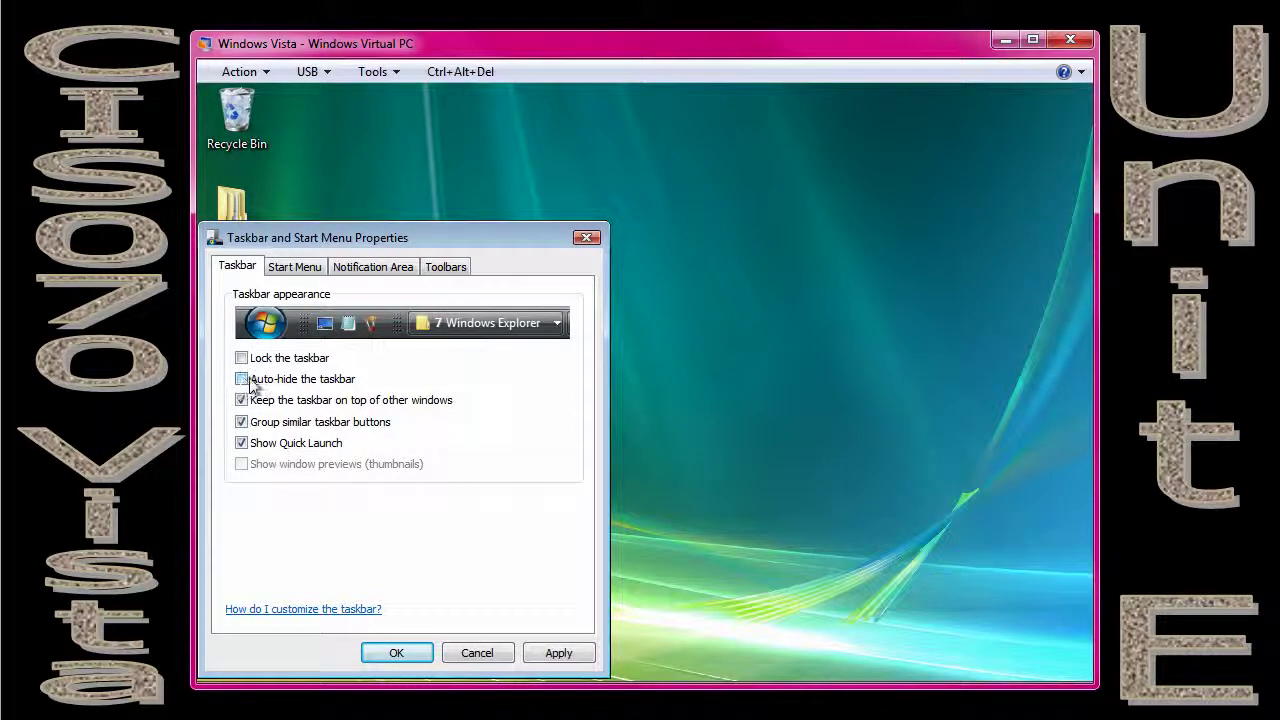
{"action": "left_click", "coordinate": [566, 658]}
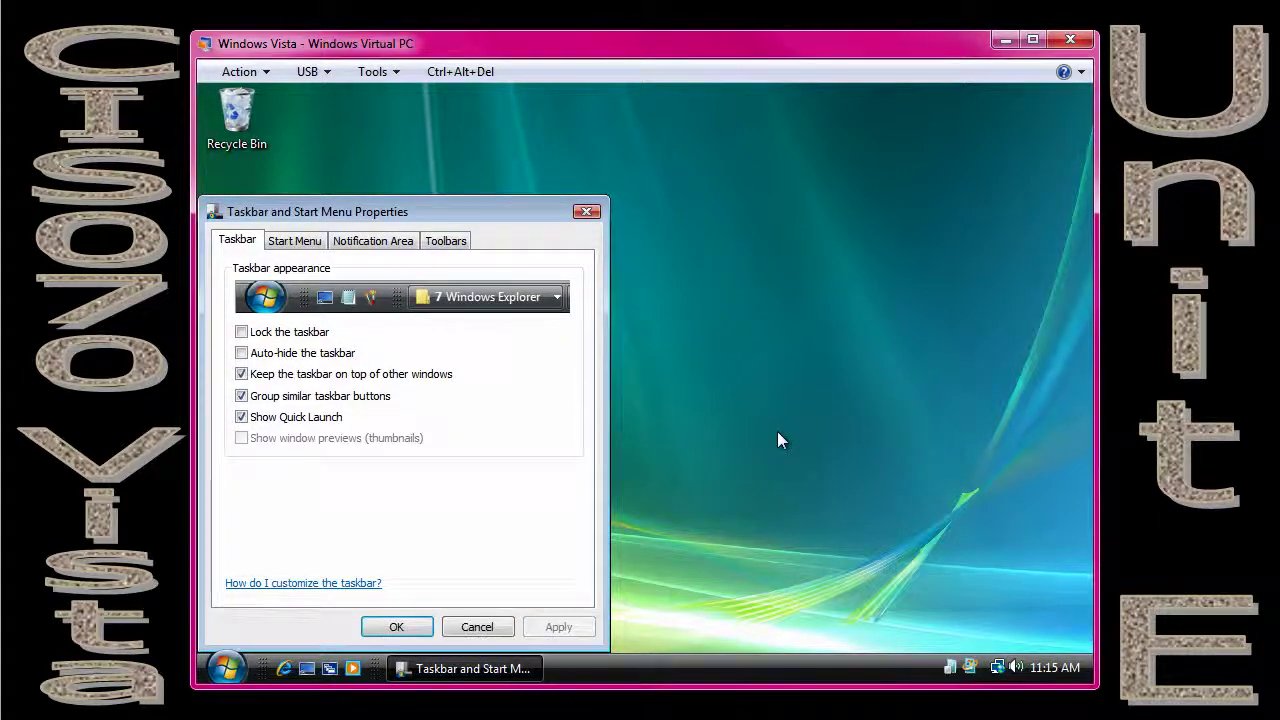
{"action": "left_click", "coordinate": [587, 211]}
- Lock the taskbar
{"action": "right_click", "coordinate": [679, 667]}
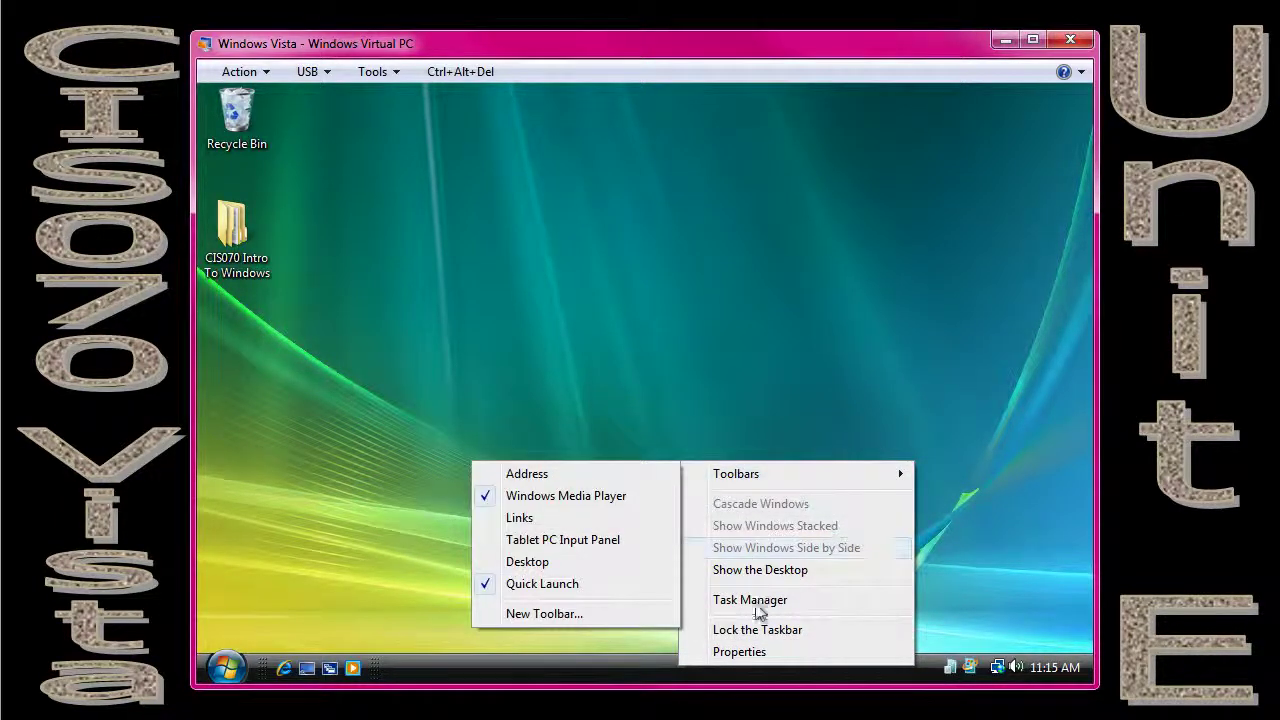
{"action": "left_click", "coordinate": [757, 636]}
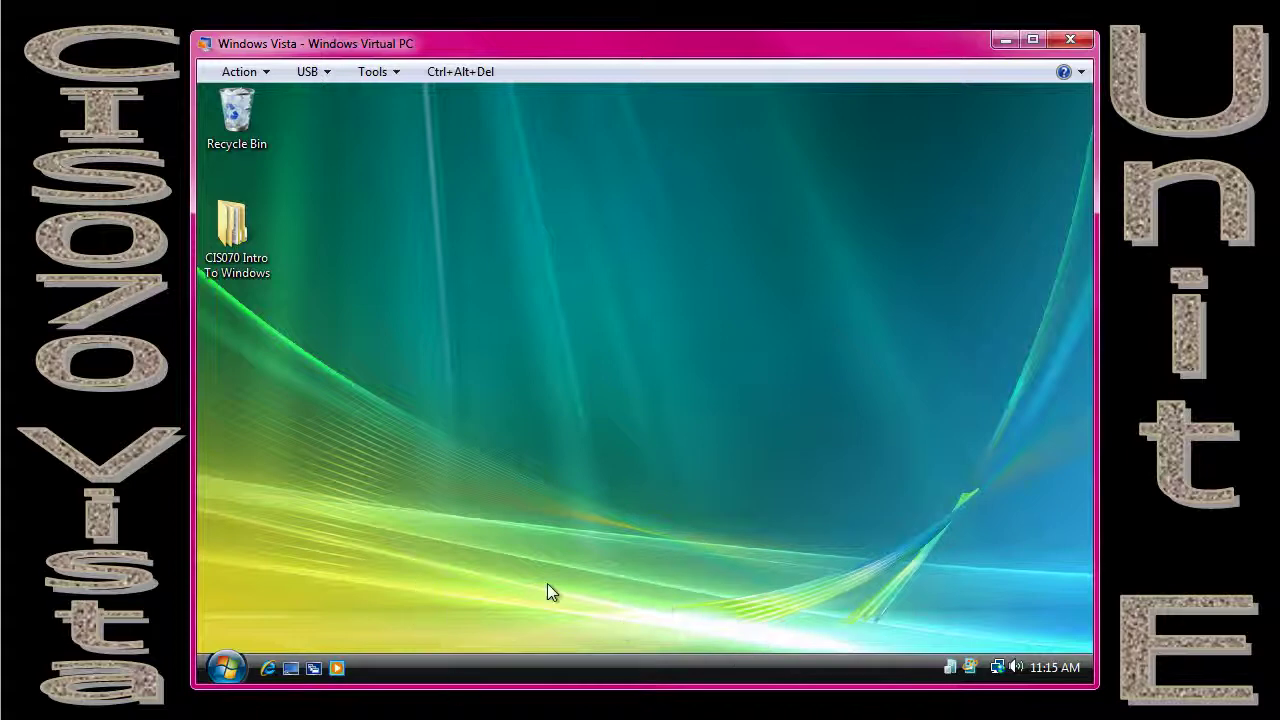
- Open the Taskbar and Start Menu Properties at the taskbar appearance options
{"action": "right_click", "coordinate": [593, 662]}
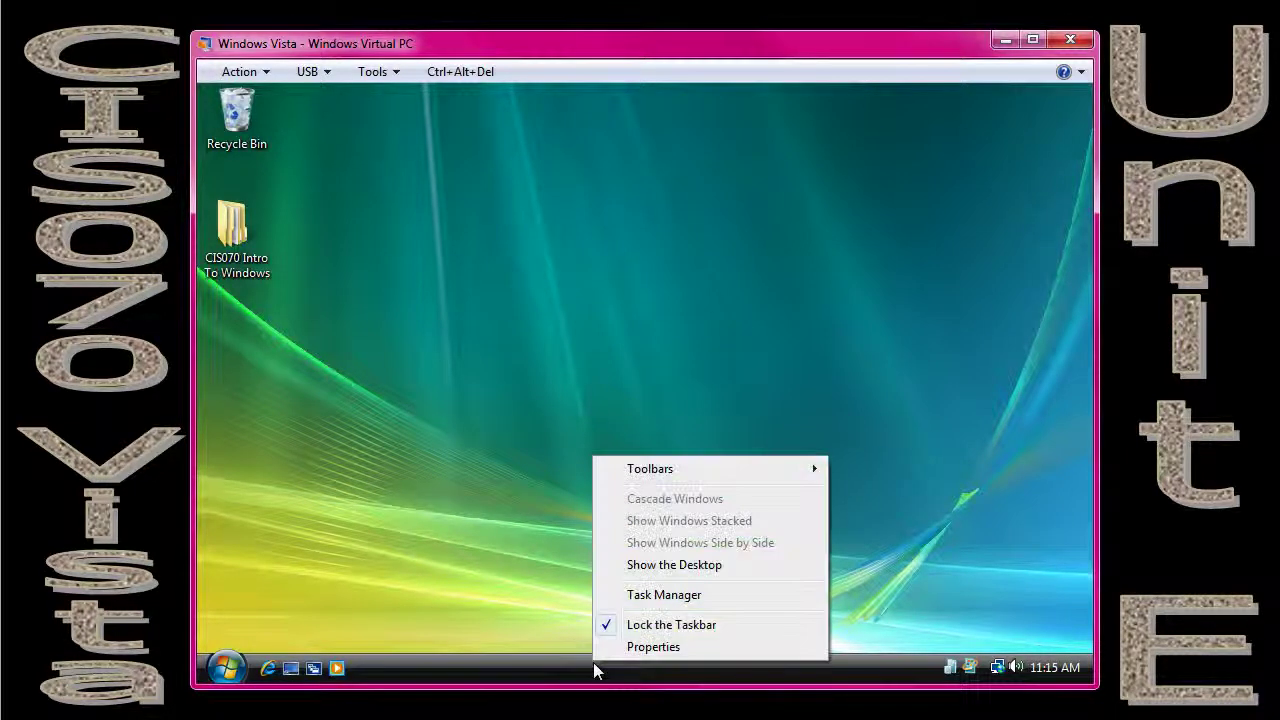
{"action": "left_click", "coordinate": [655, 651]}
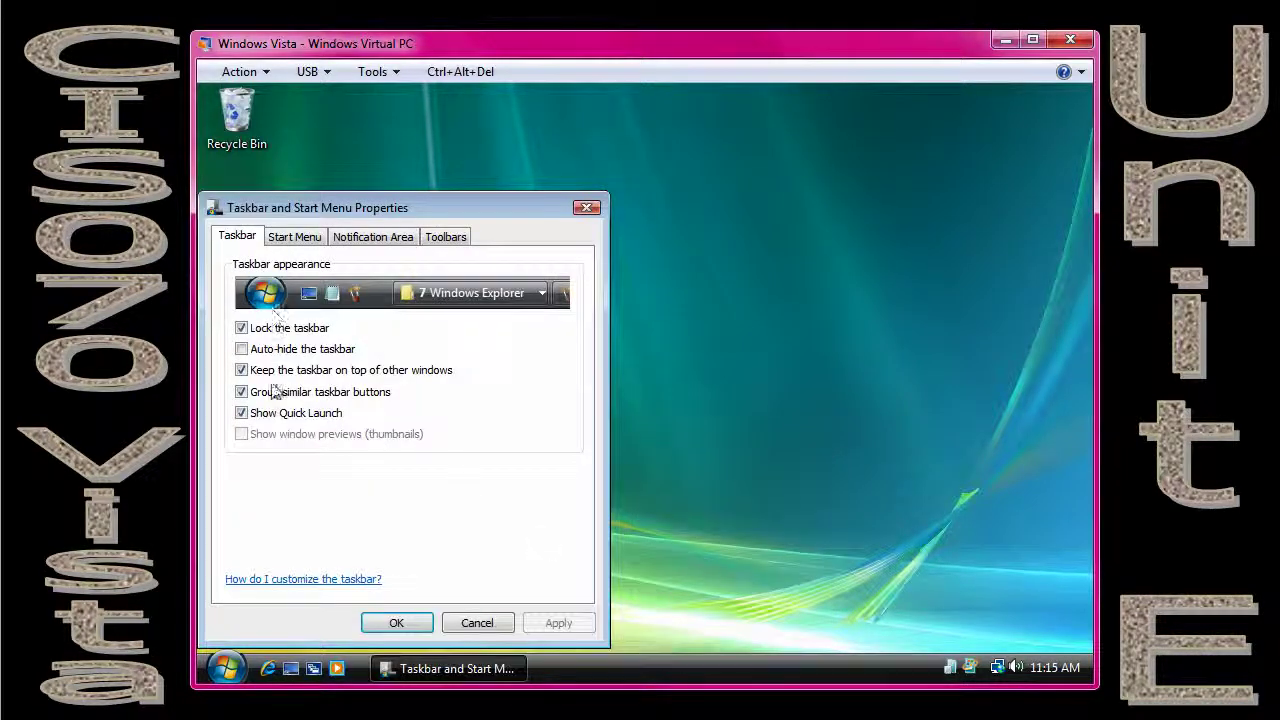